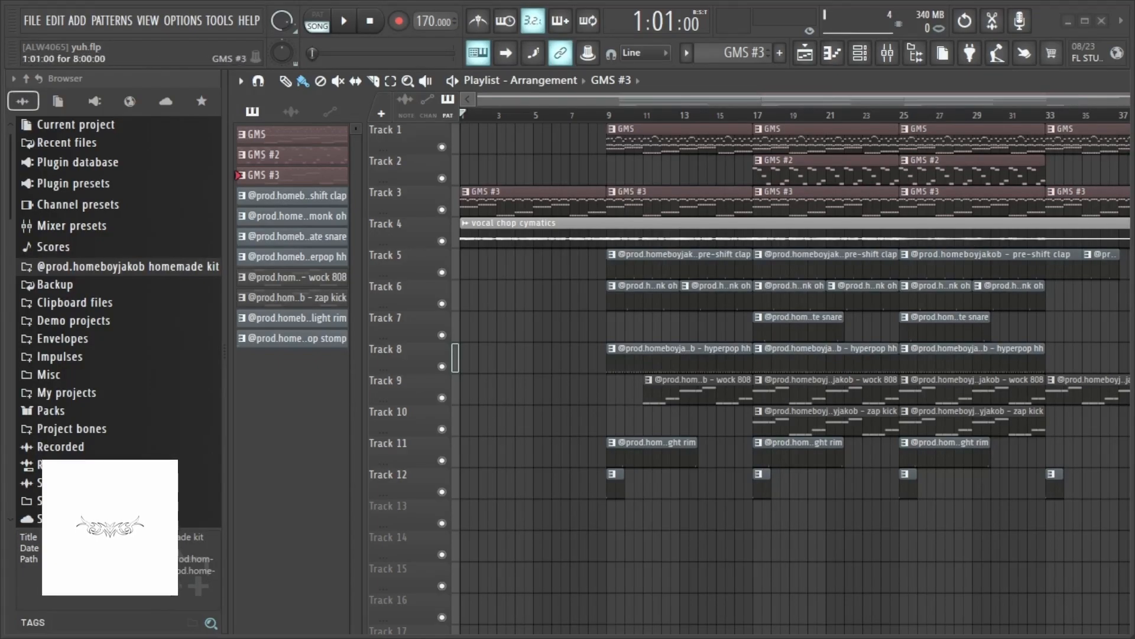
- Open the GMS #3 pattern in the piano roll and audition notes on the keyboard around C5 to F5
double_click(484, 209)
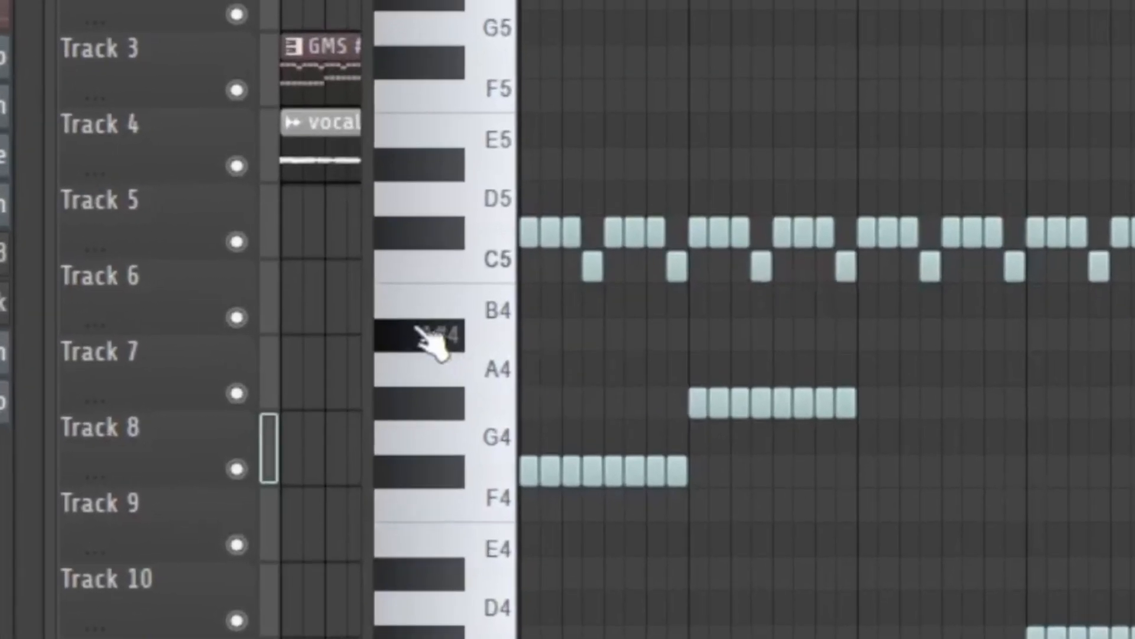
click(526, 311)
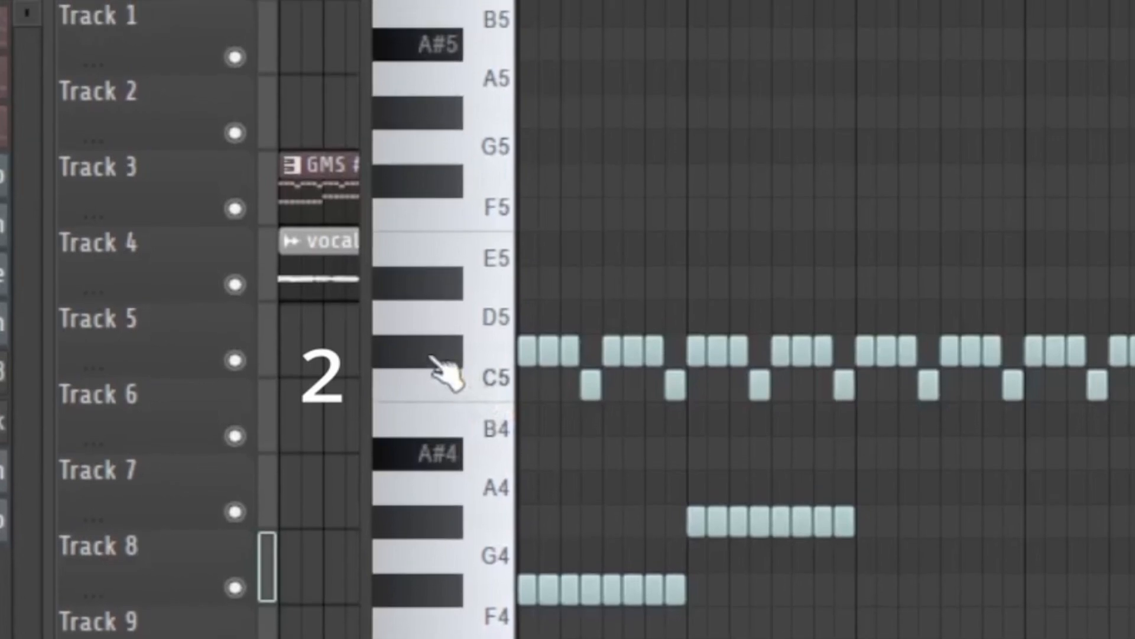
click(447, 343)
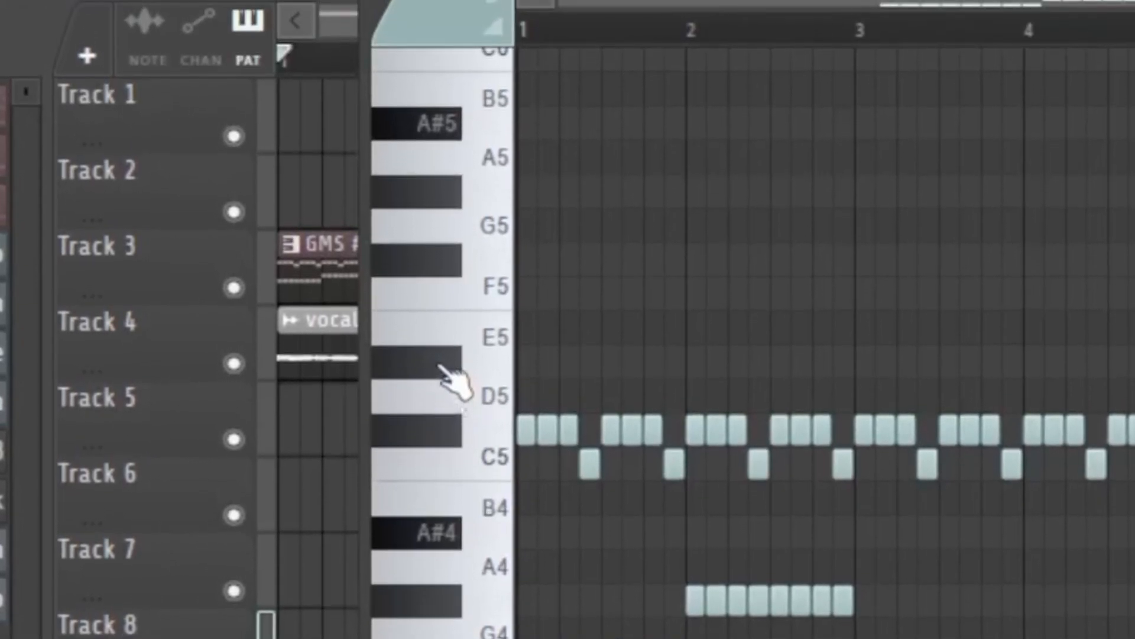
click(448, 354)
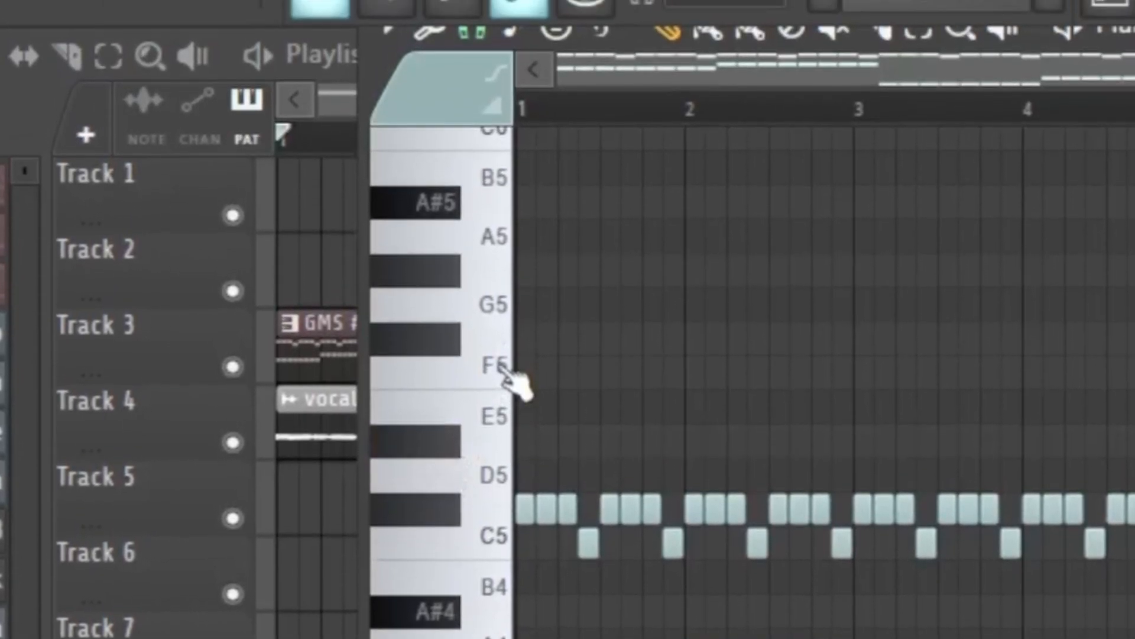
click(506, 352)
click(444, 357)
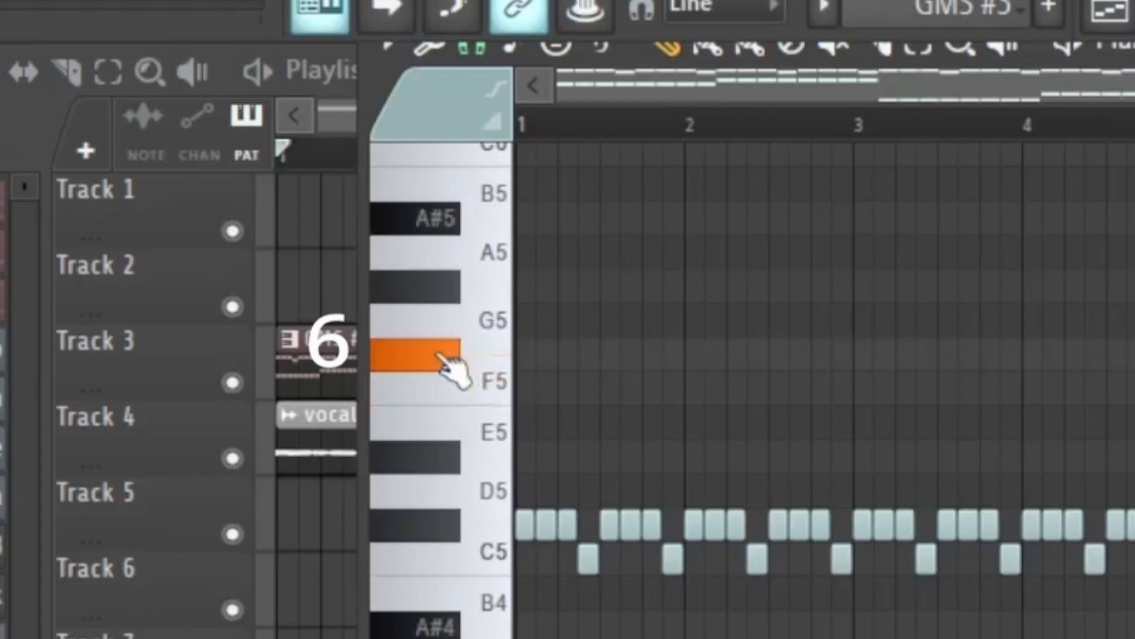
click(445, 293)
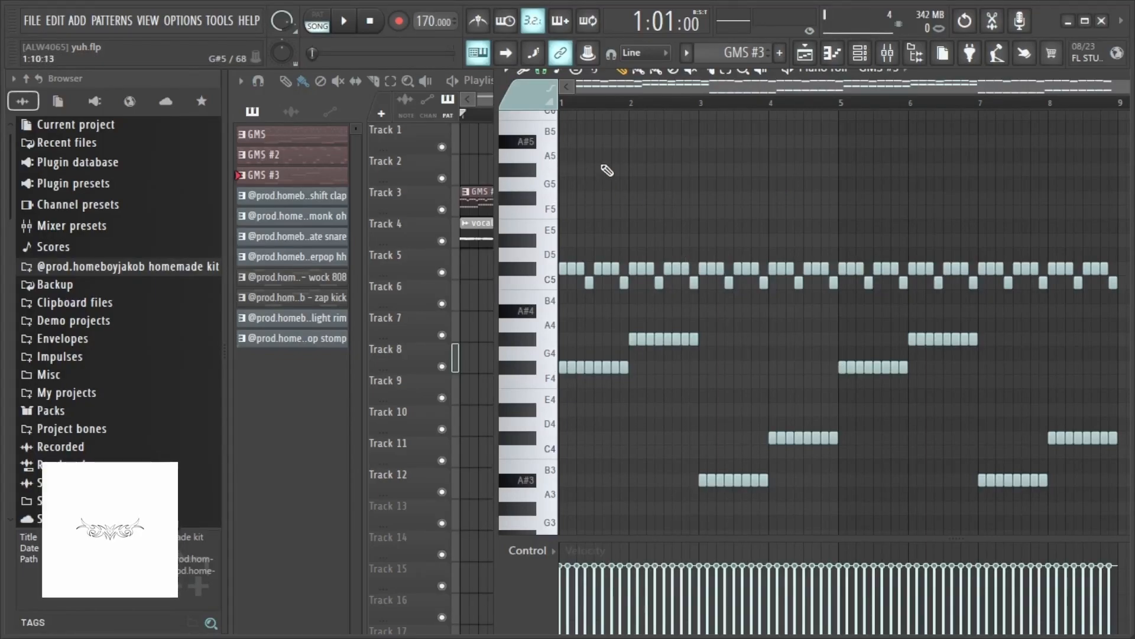
- Solo Track 3 in the playlist and play back the arrangement
right_click(442, 210)
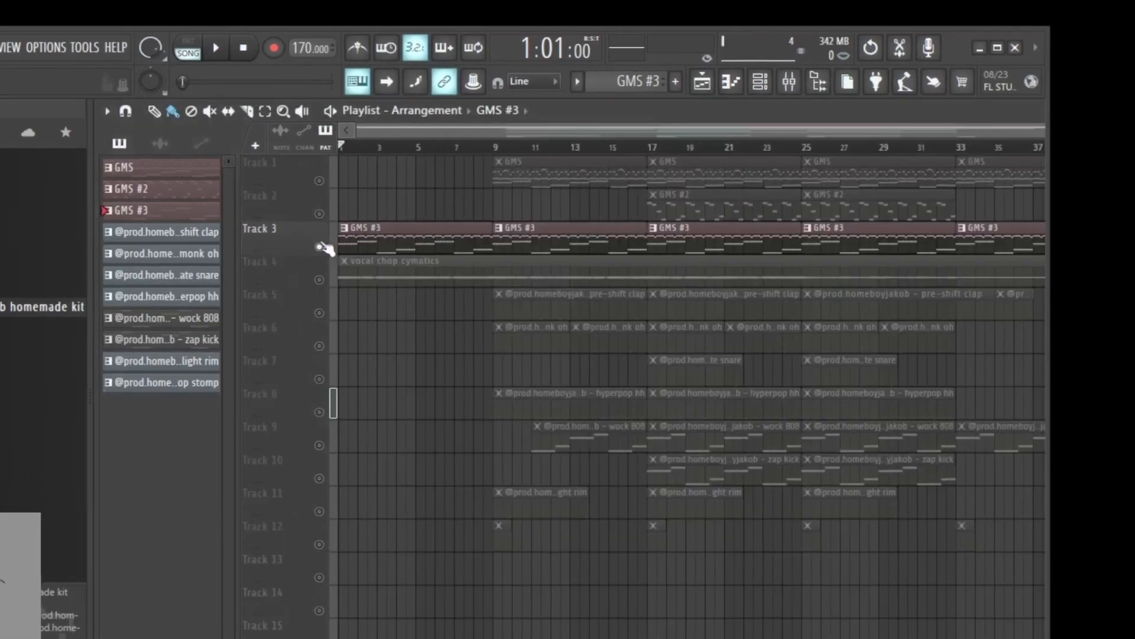
key(space)
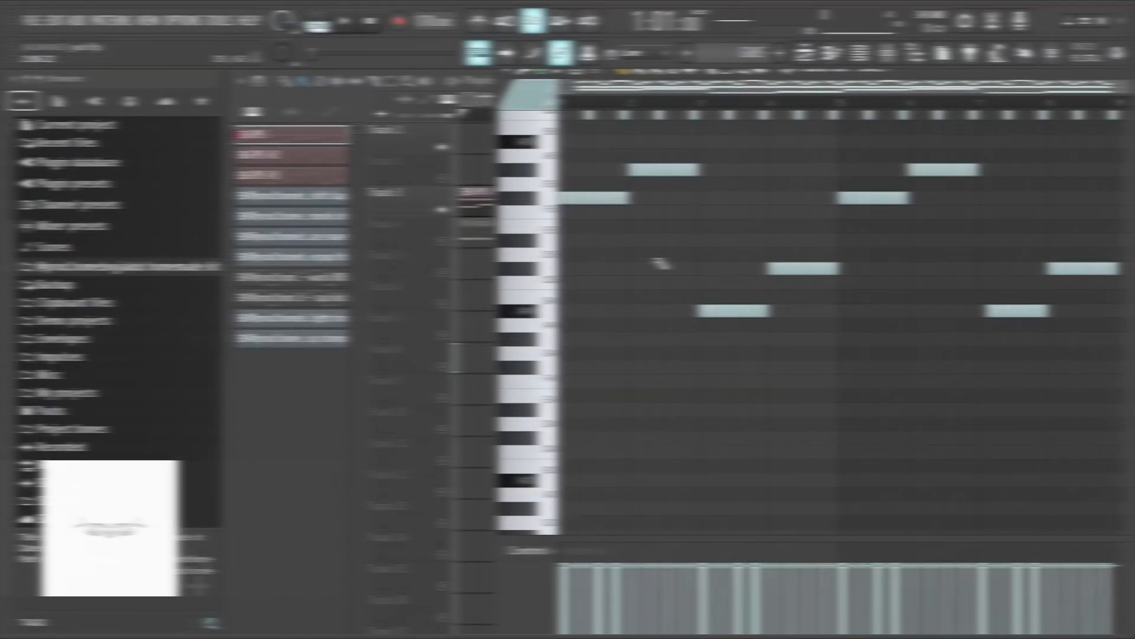
- Open the GMS channel's synth plugin from the channel rack to check its settings, then close both windows
scroll(660, 264, up, 10)
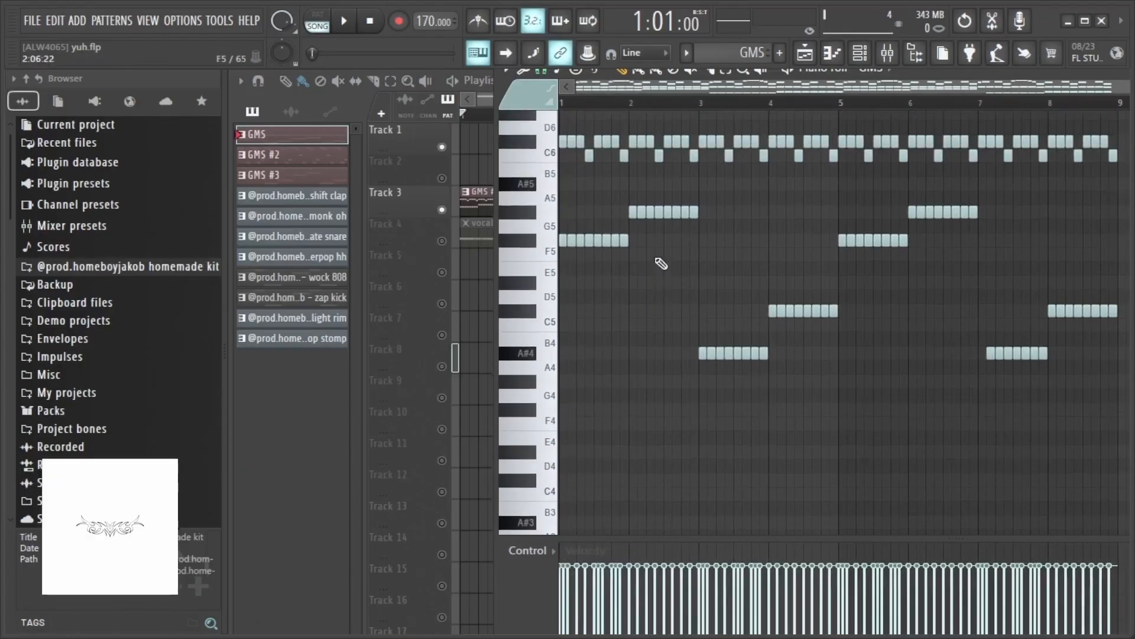
click(863, 53)
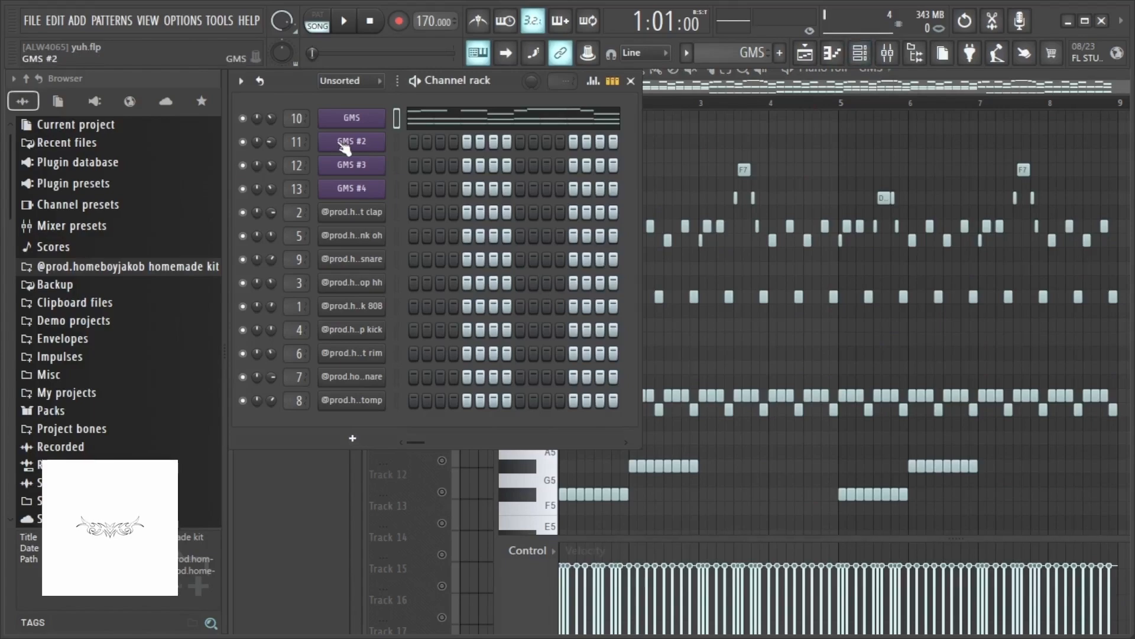
click(366, 118)
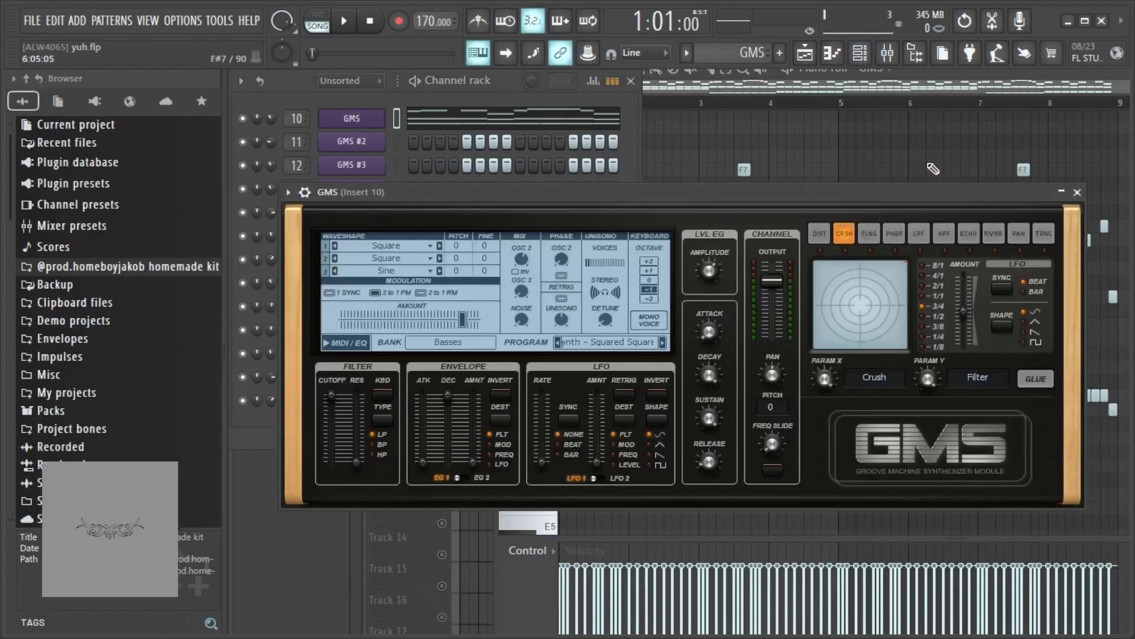
click(1078, 192)
click(631, 81)
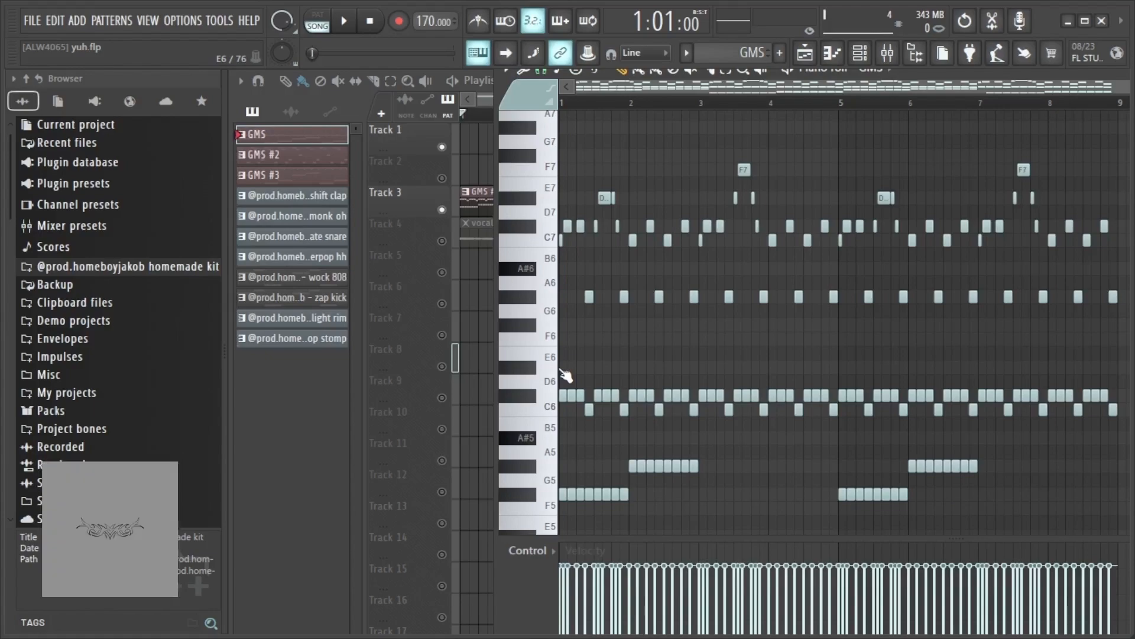
- Zoom and scroll through the GMS counter-melody notes in the piano roll to examine them
scroll(562, 373, up, 4)
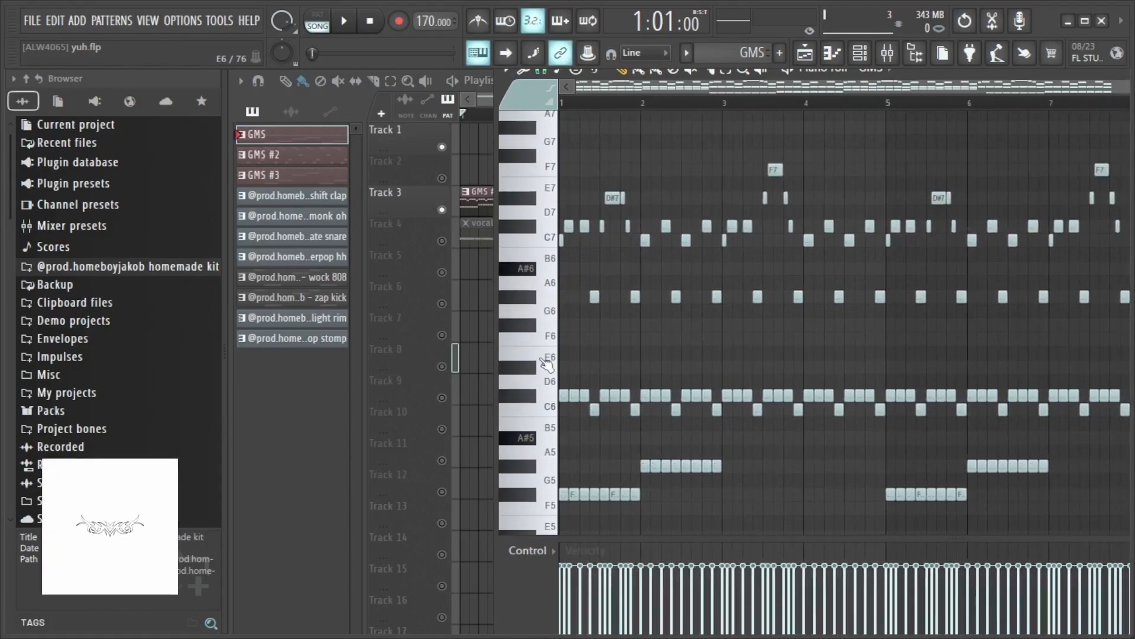
scroll(598, 252, up, 3)
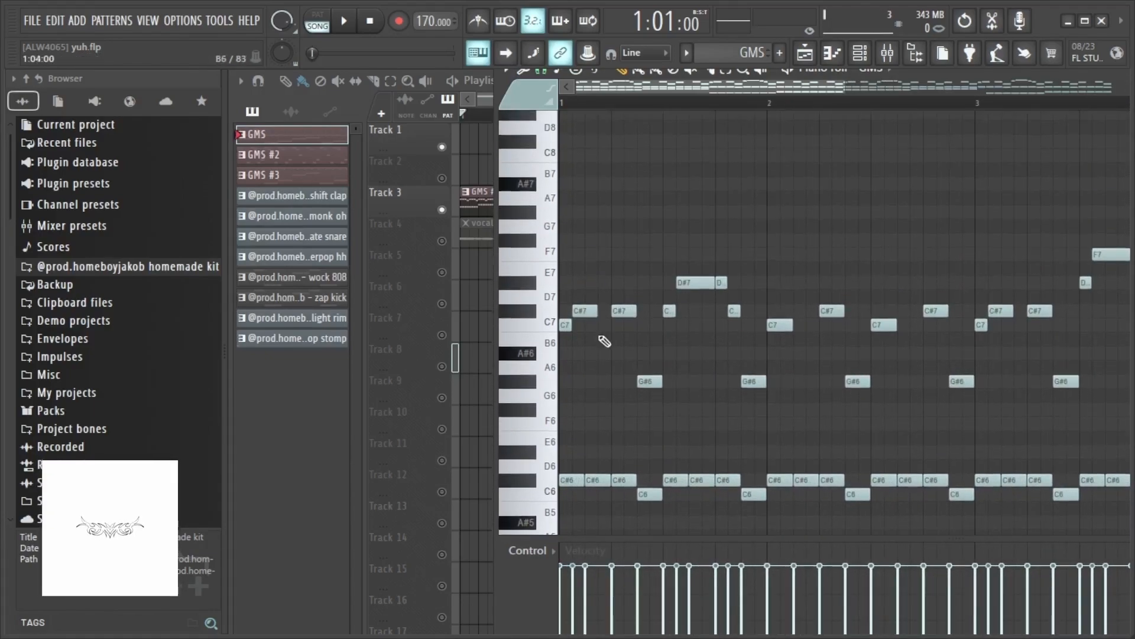
scroll(651, 343, down, 3)
scroll(643, 329, down, 4)
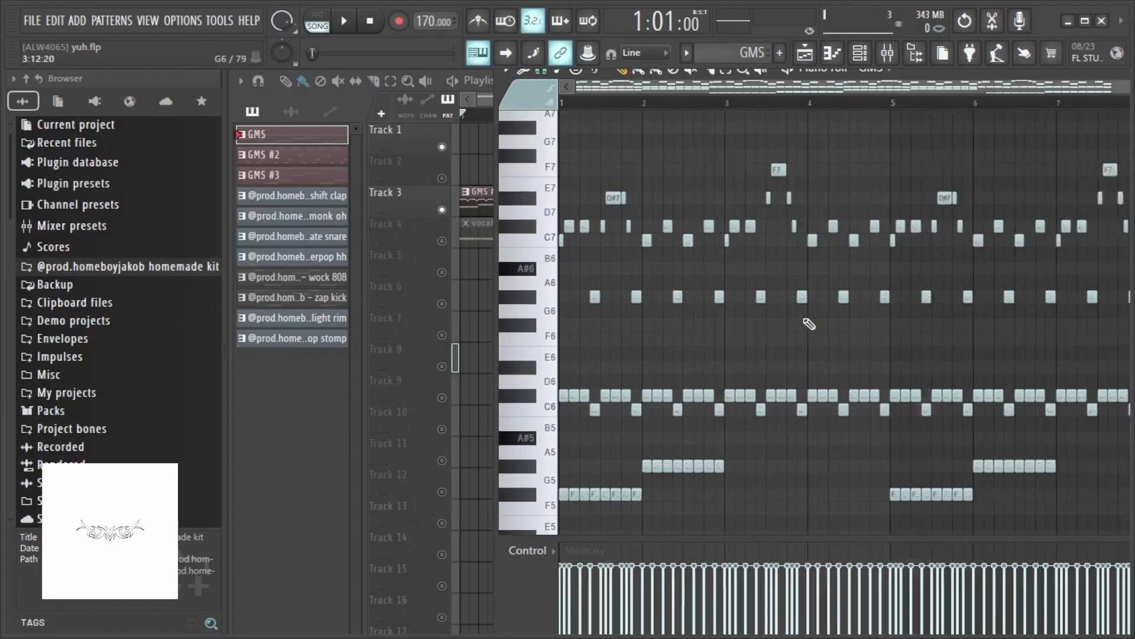
scroll(593, 375, down, 1)
scroll(568, 365, up, 2)
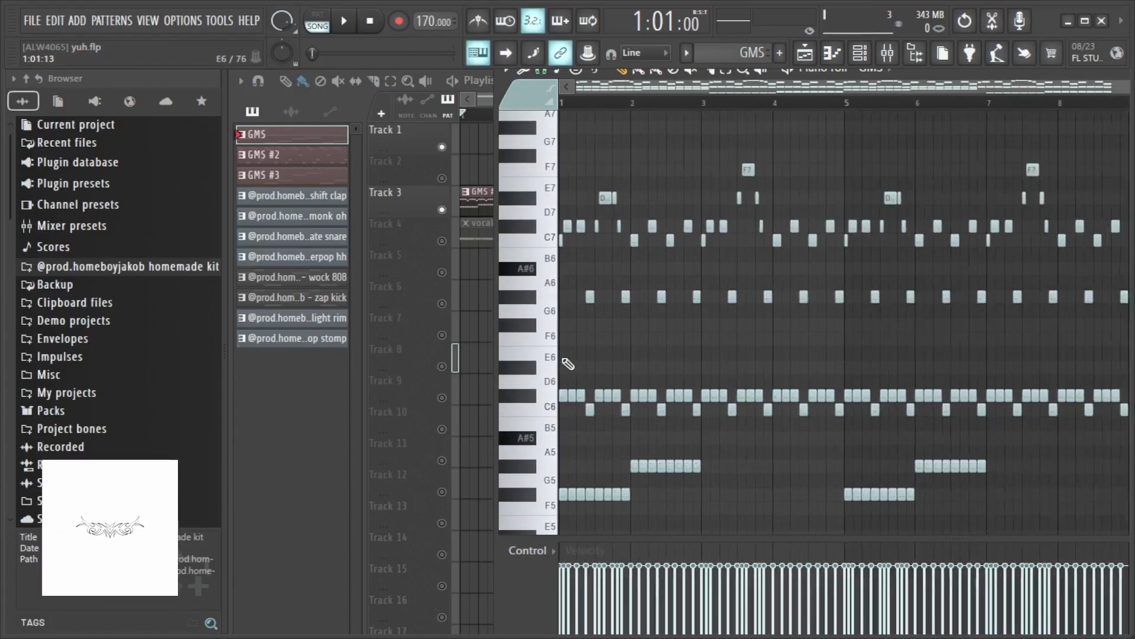
scroll(568, 364, down, 2)
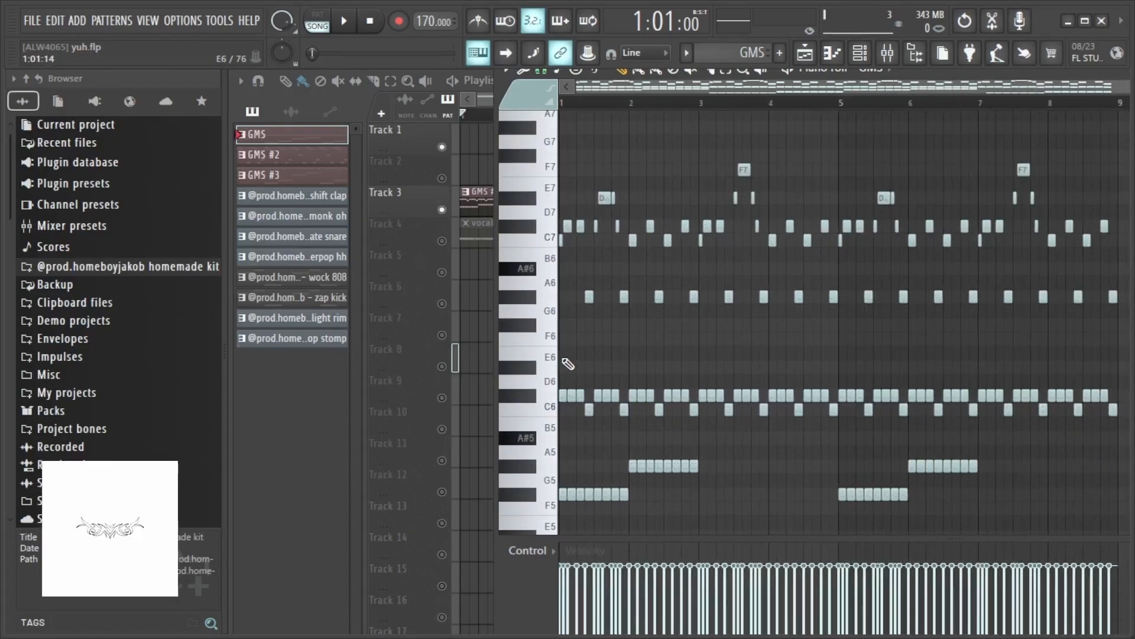
- Mute Track 3 and move the song position to bar 17 in the playlist
click(442, 211)
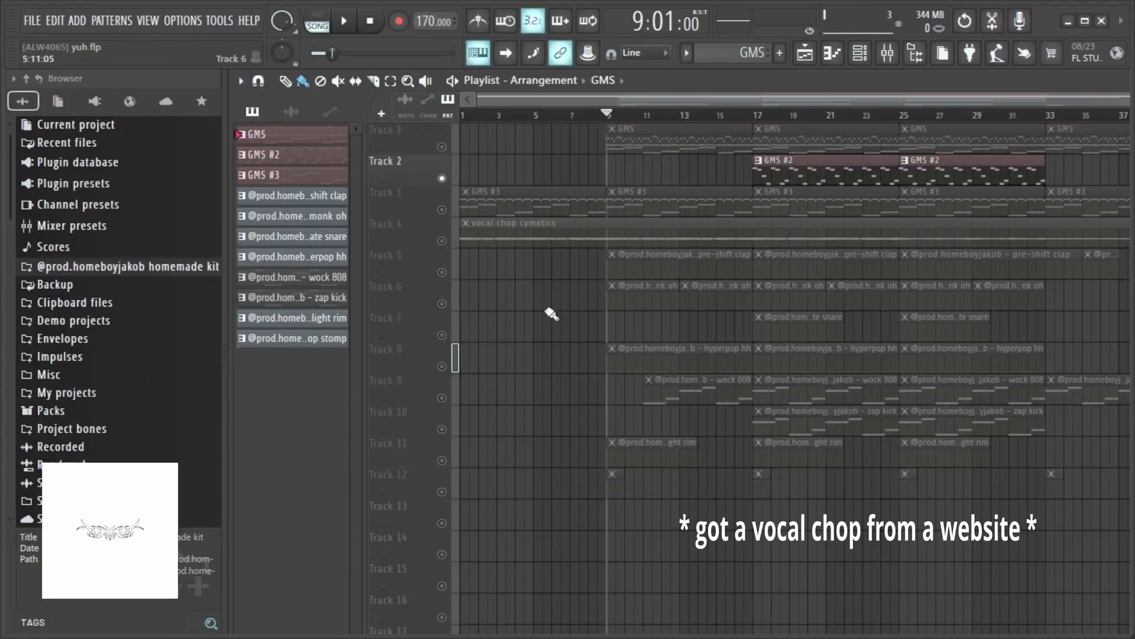
scroll(799, 157, down, 1)
scroll(787, 142, up, 1)
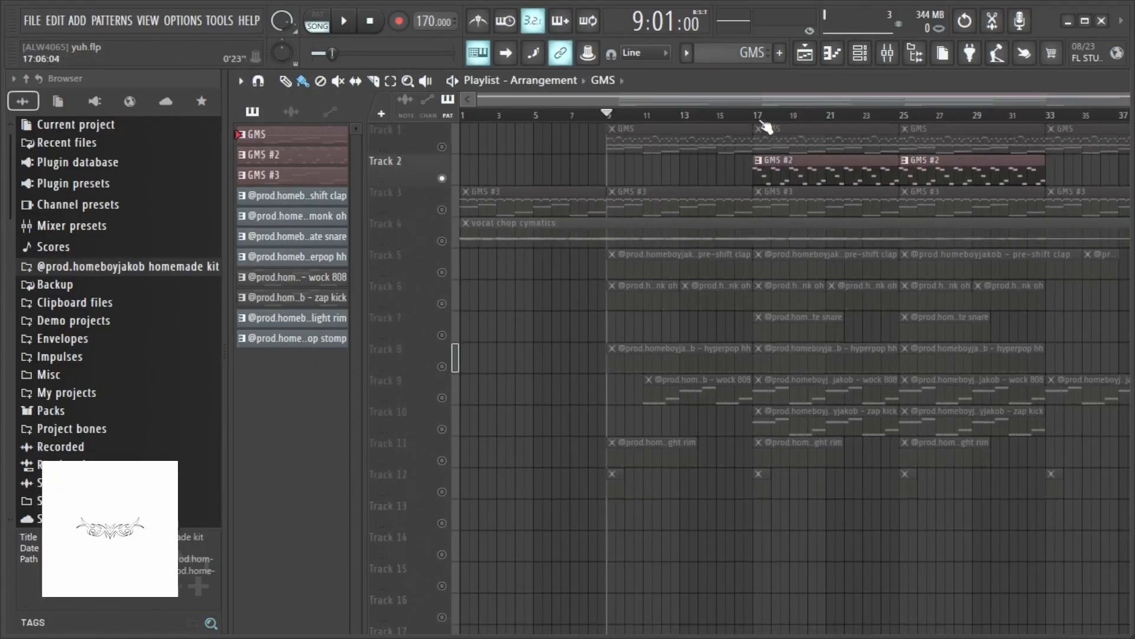
click(758, 116)
scroll(939, 226, up, 3)
scroll(940, 226, down, 3)
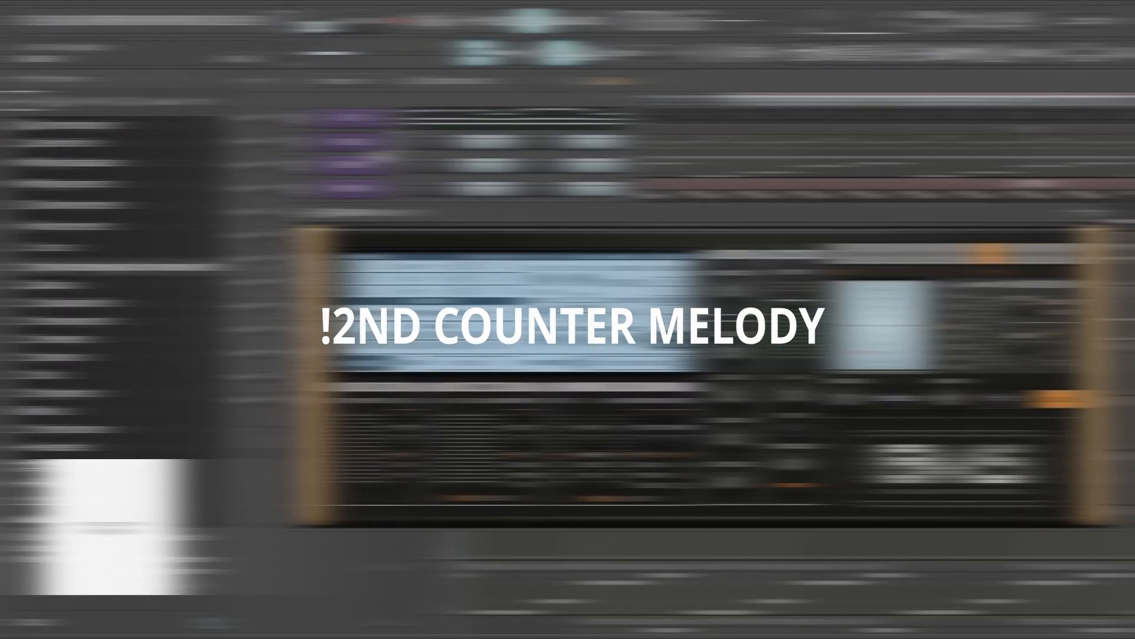
- Open the GMS #2 pattern in the piano roll and scroll to view its notes
click(1100, 213)
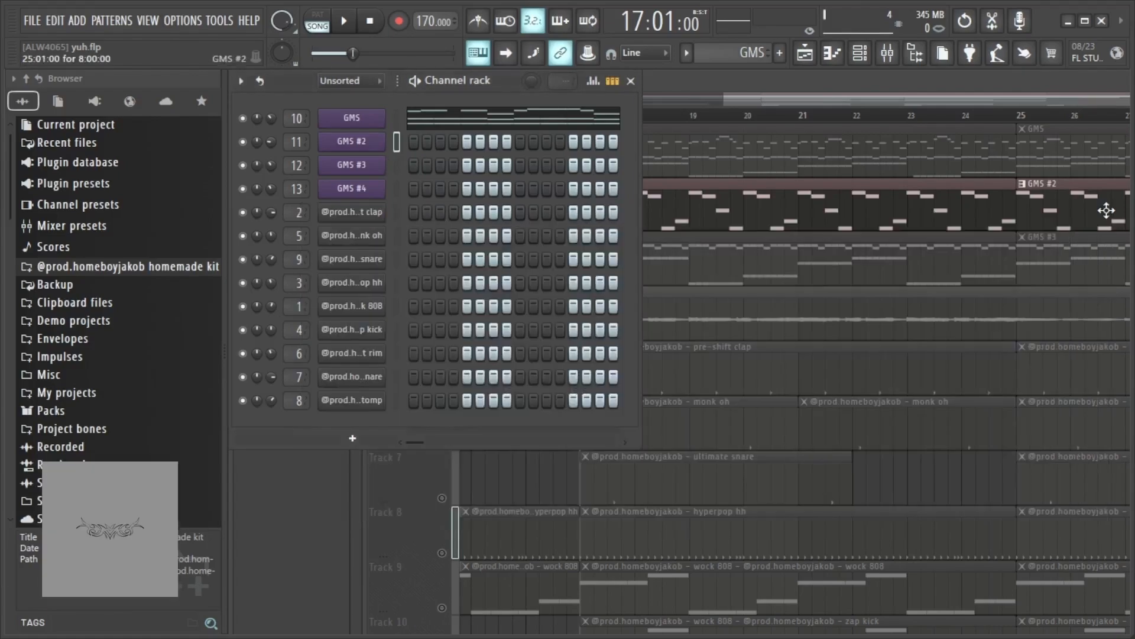
click(753, 192)
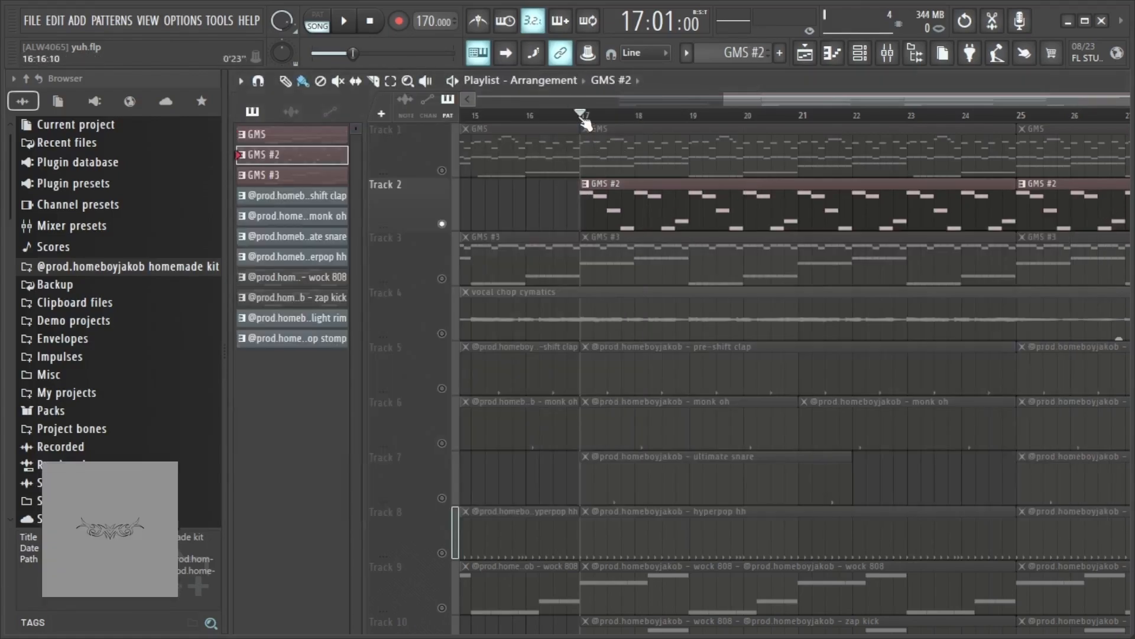
double_click(641, 200)
scroll(736, 294, down, 4)
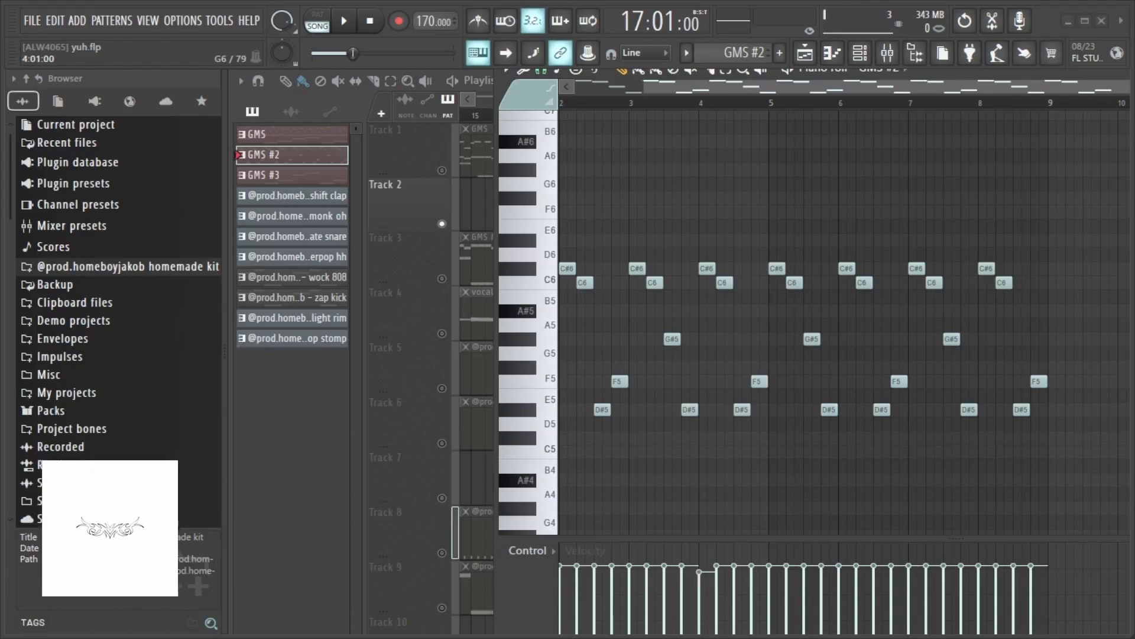
scroll(920, 220, left, 1)
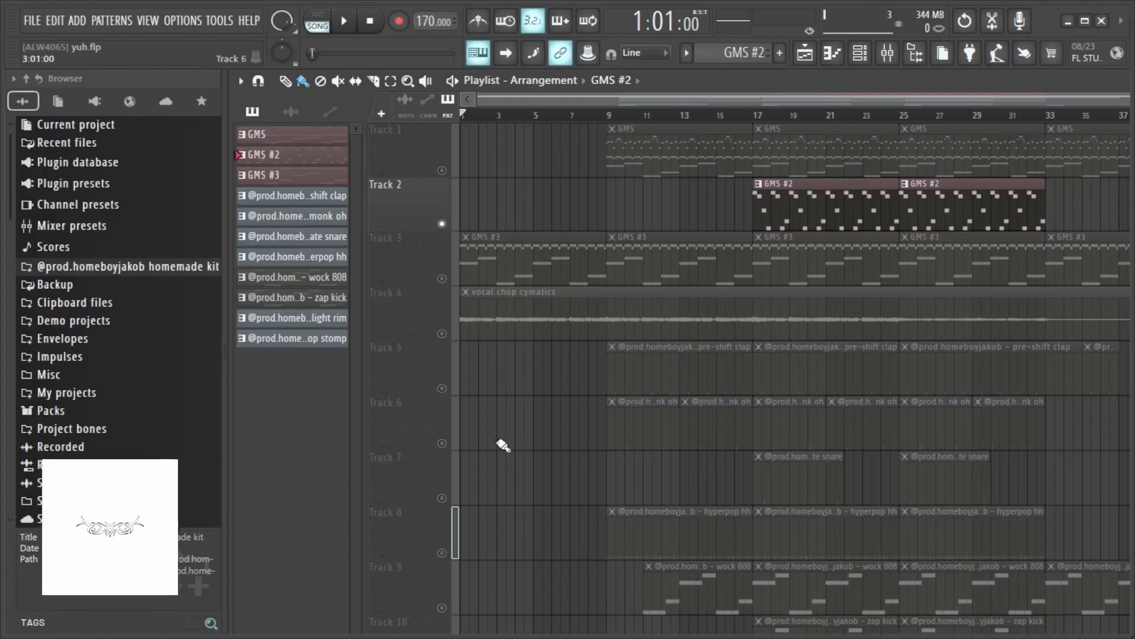
- Open the vocal chop cymatics audio clip's properties, close them, and play back the arrangement
click(510, 336)
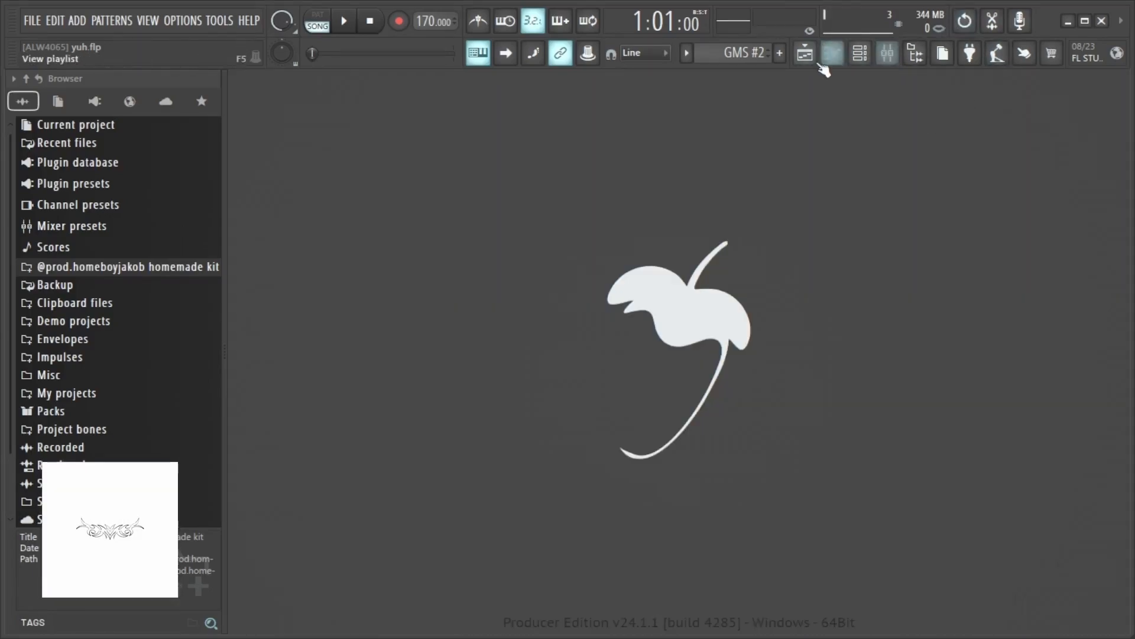
click(806, 60)
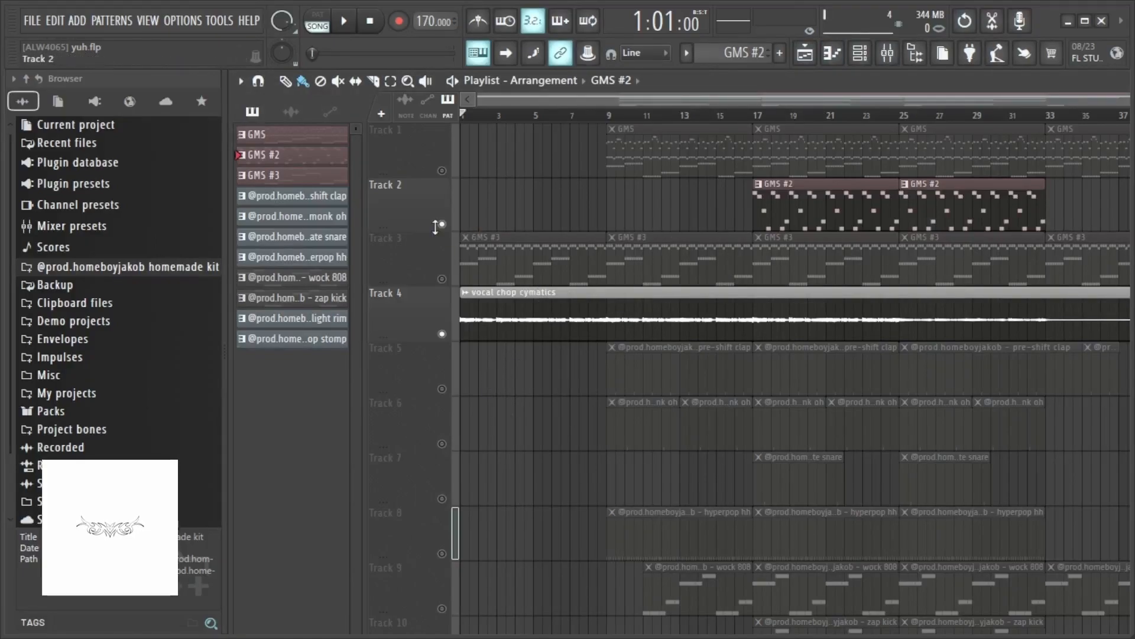
double_click(539, 312)
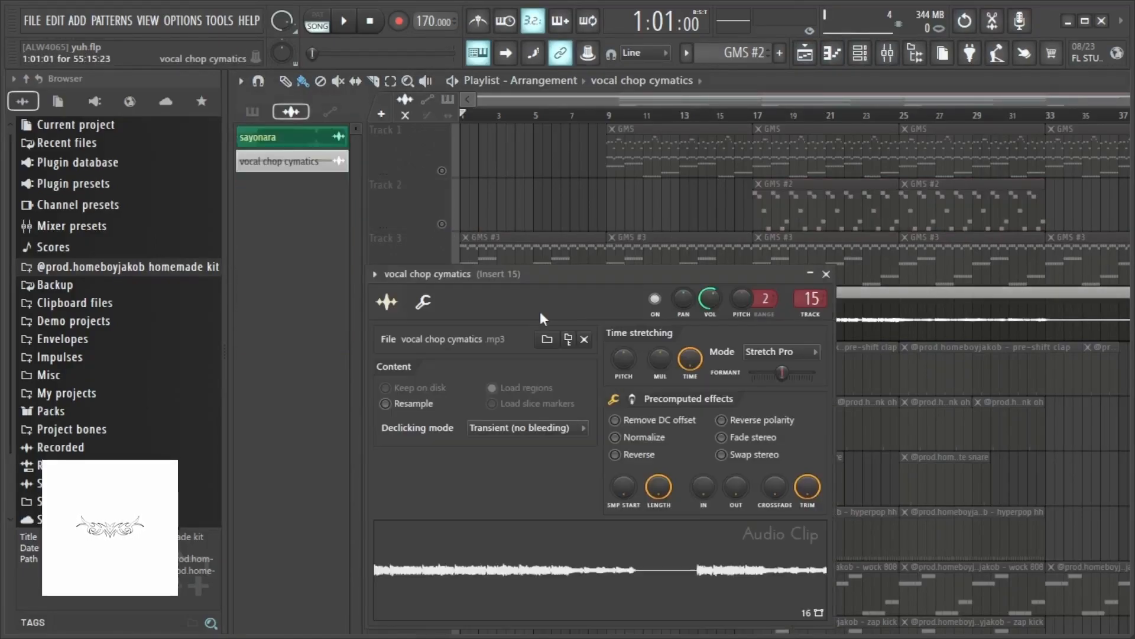
click(826, 274)
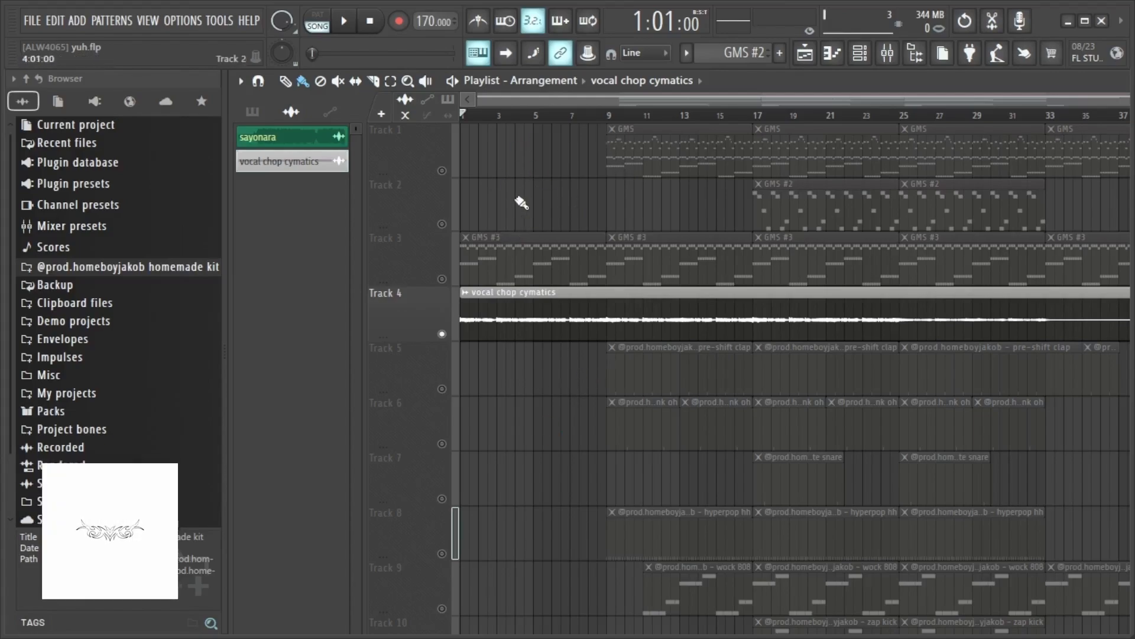
key(space)
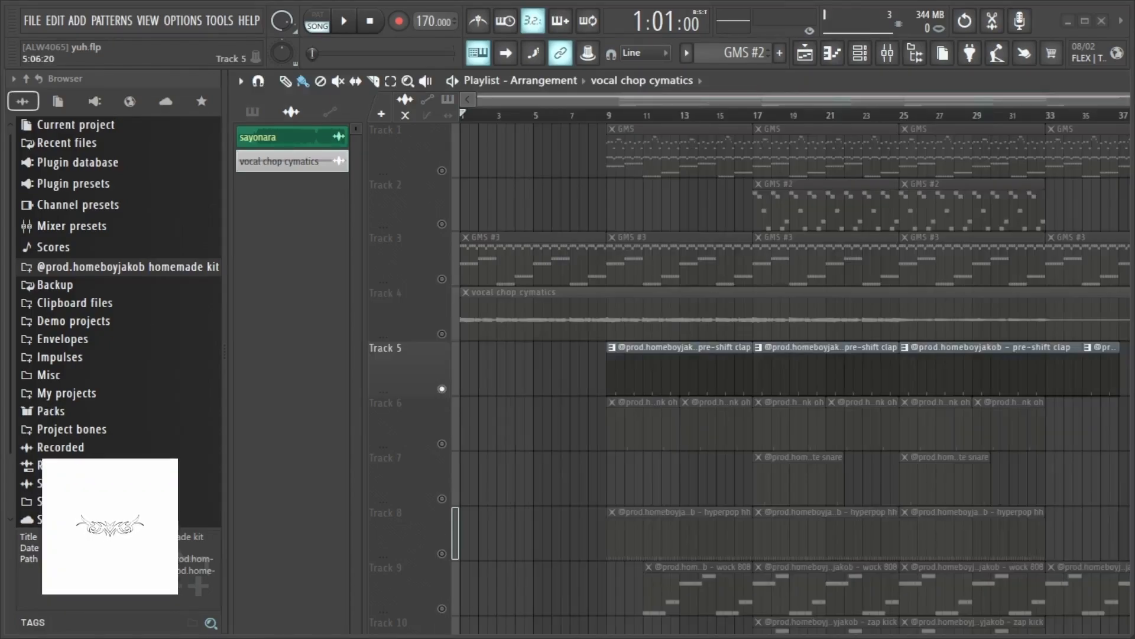
- Open the pre-shift clap pattern in the piano roll and scroll its view back to the start
double_click(618, 360)
scroll(673, 371, down, 3)
scroll(673, 370, up, 2)
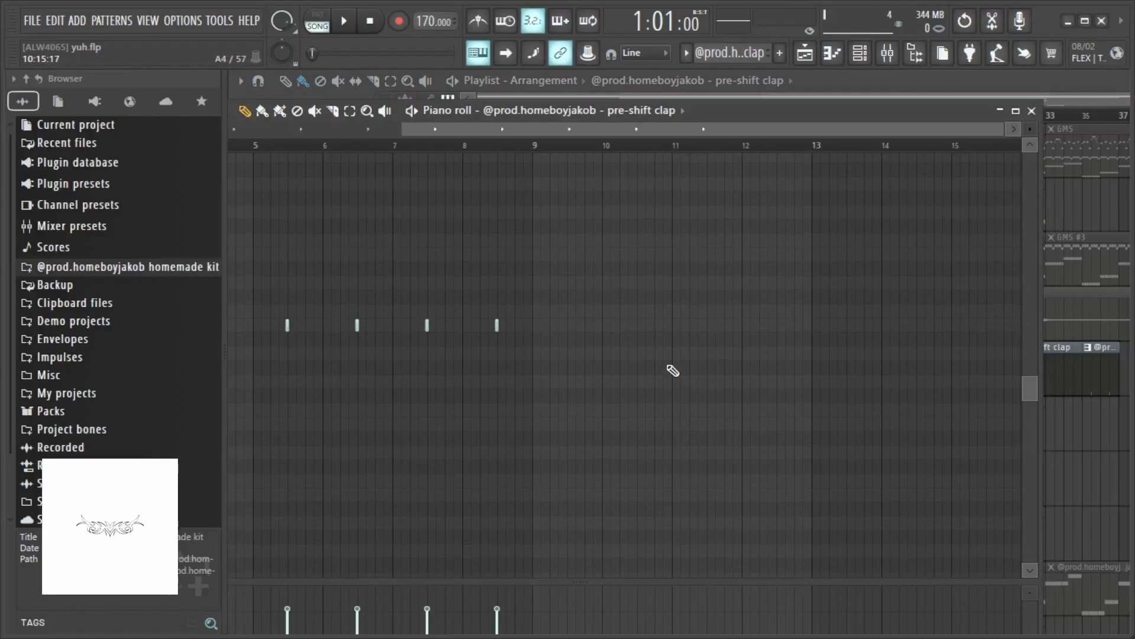
drag(612, 131, 271, 168)
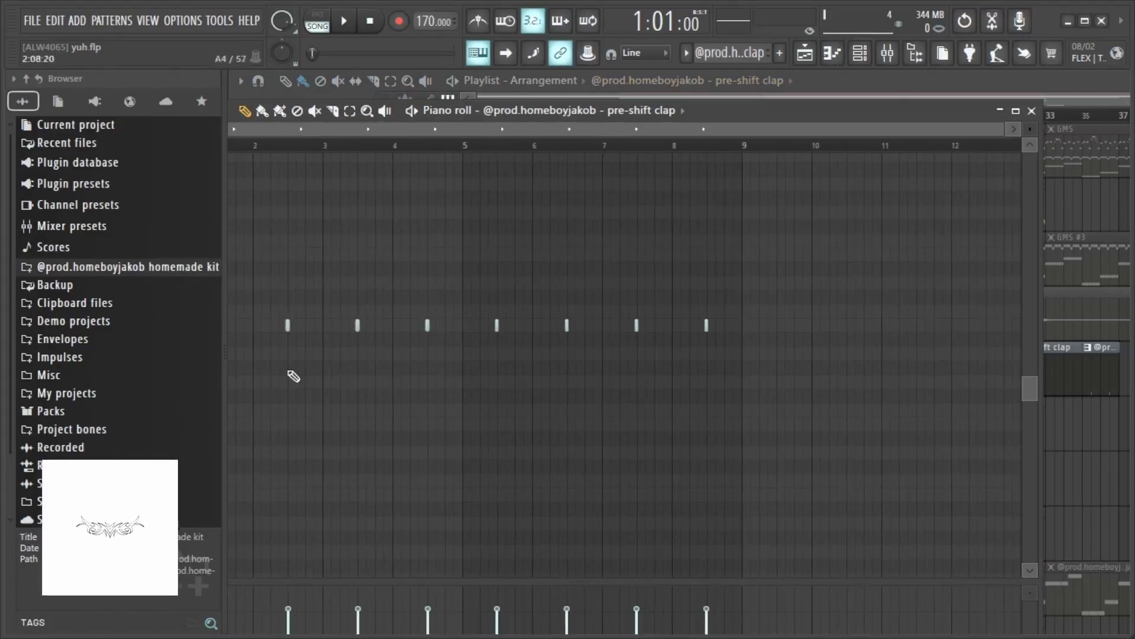
double_click(803, 114)
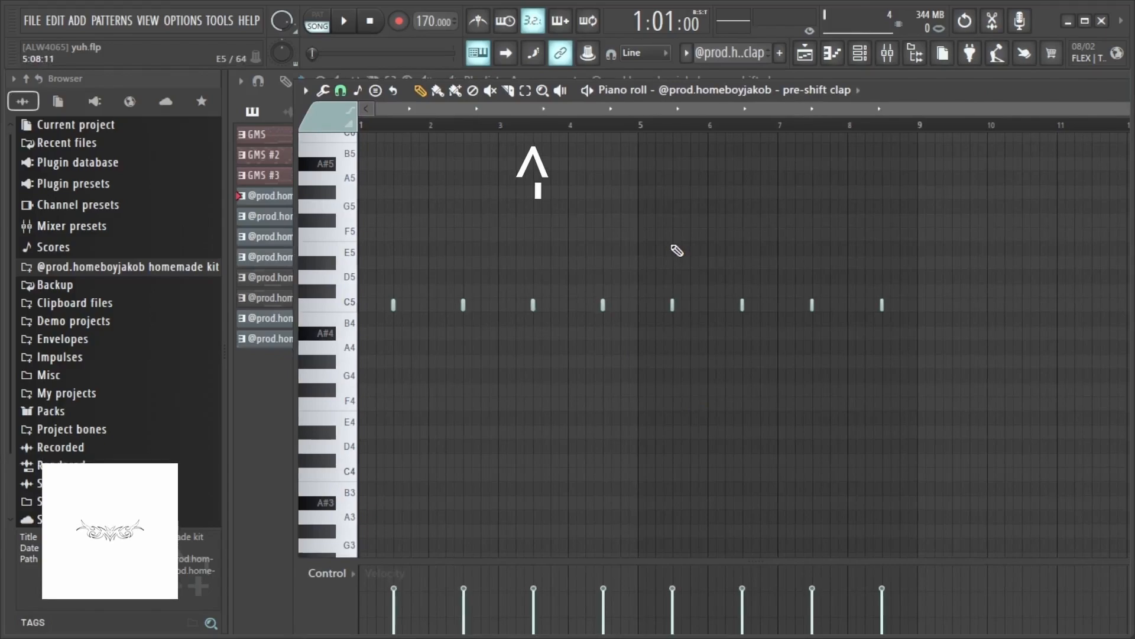
- Reopen the pre-shift clap piano roll and enlarge its window to fill the workspace
key(space)
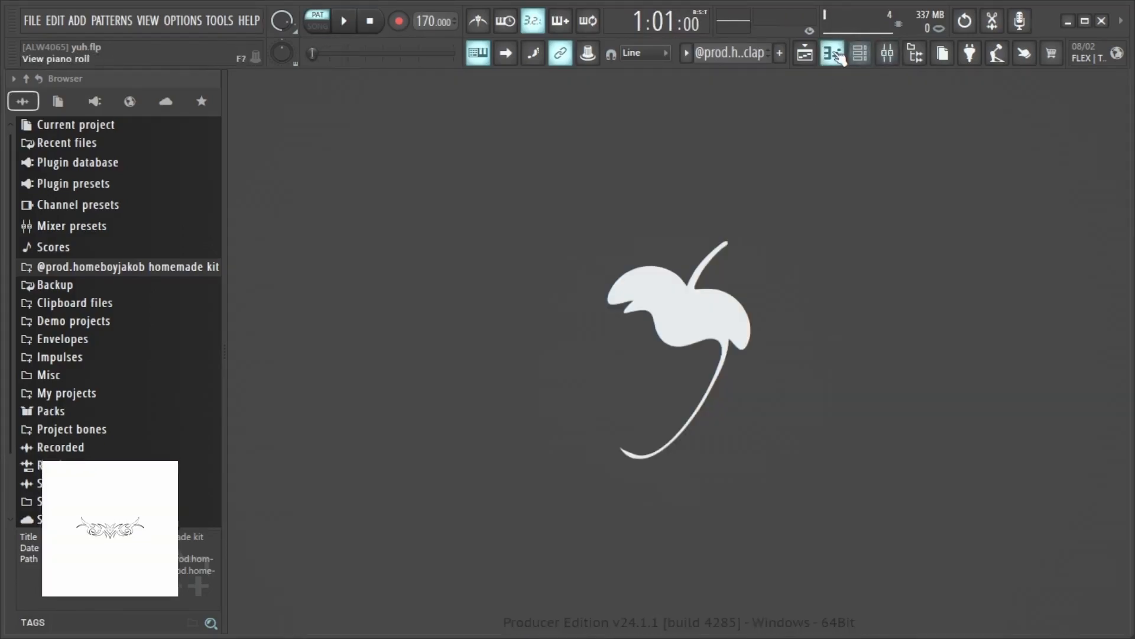
click(834, 54)
click(805, 54)
click(842, 59)
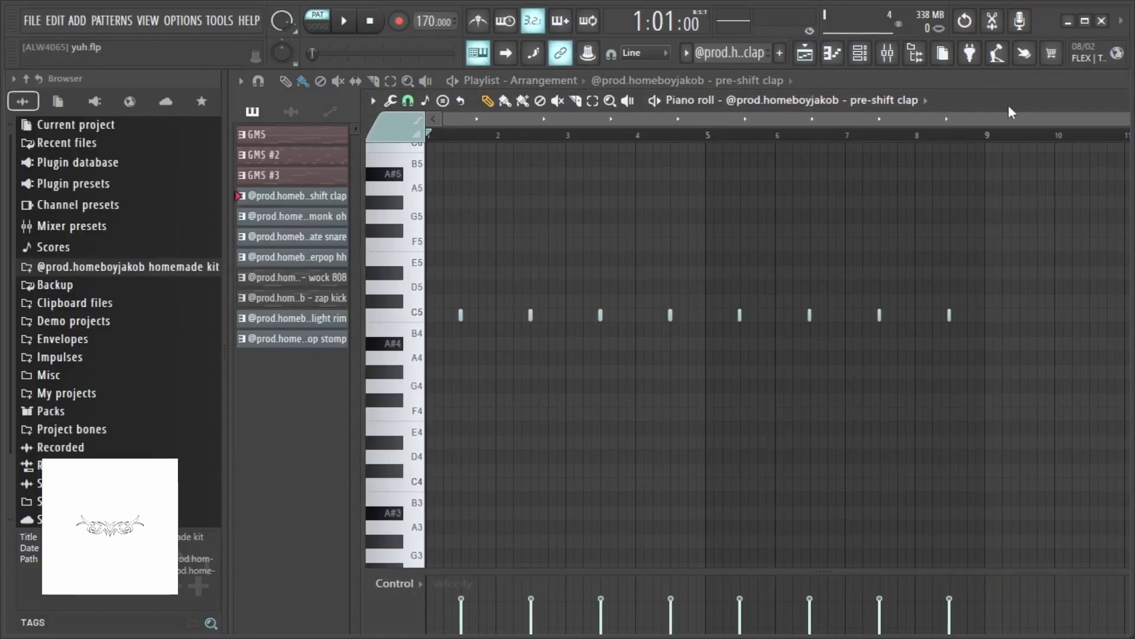
drag(1009, 105, 875, 92)
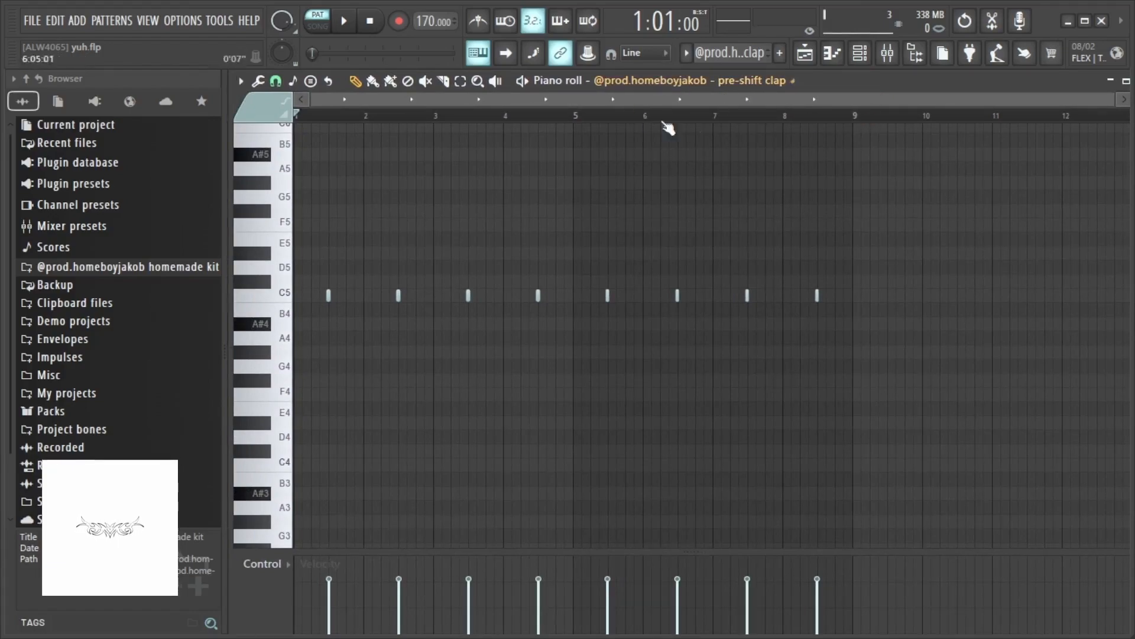
- Close the pre-shift clap piano roll and return to the playlist arrangement
drag(874, 86, 892, 116)
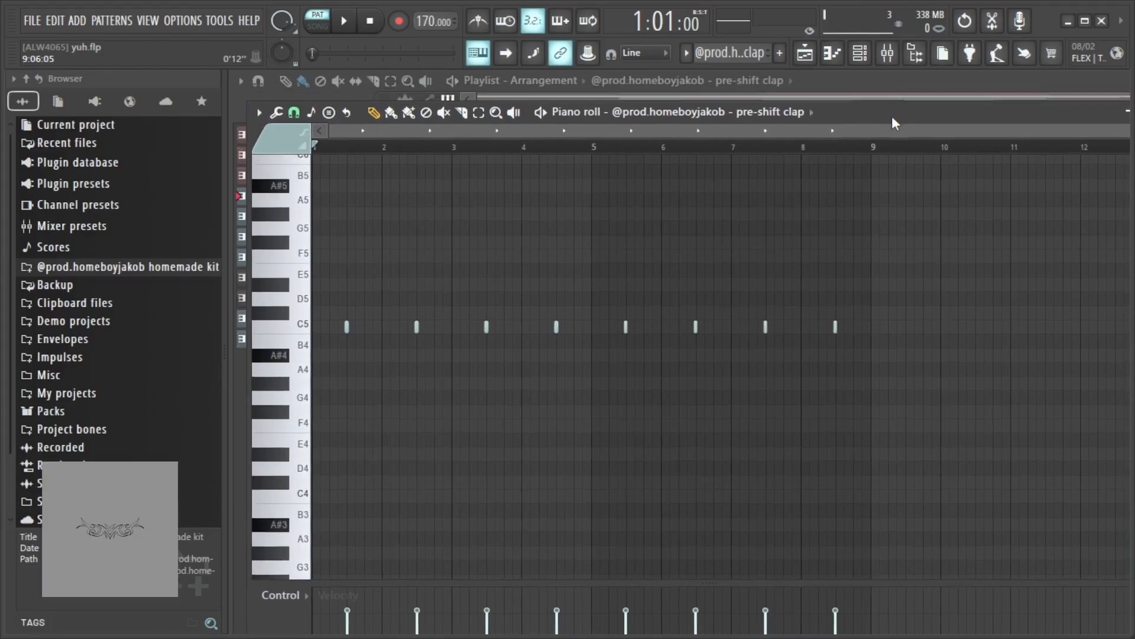
key(Escape)
scroll(506, 378, down, 2)
scroll(507, 376, up, 1)
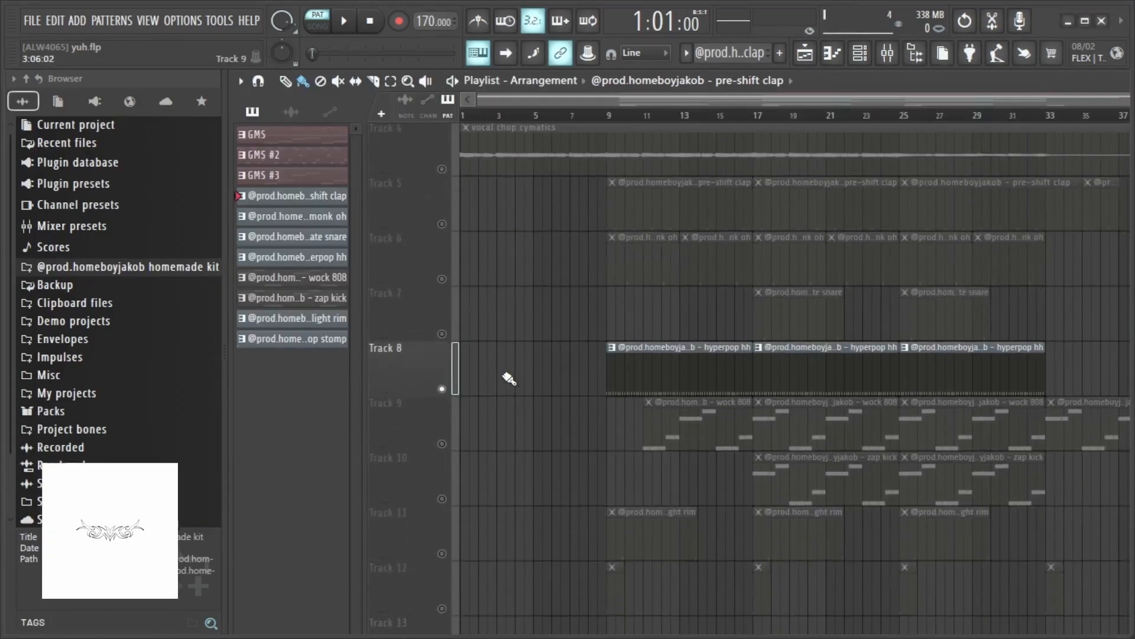
- Open the hyperpop hh pattern in the piano roll, enlarge it to view its roll notes, and close it
click(671, 369)
double_click(671, 369)
drag(1043, 83, 1037, 93)
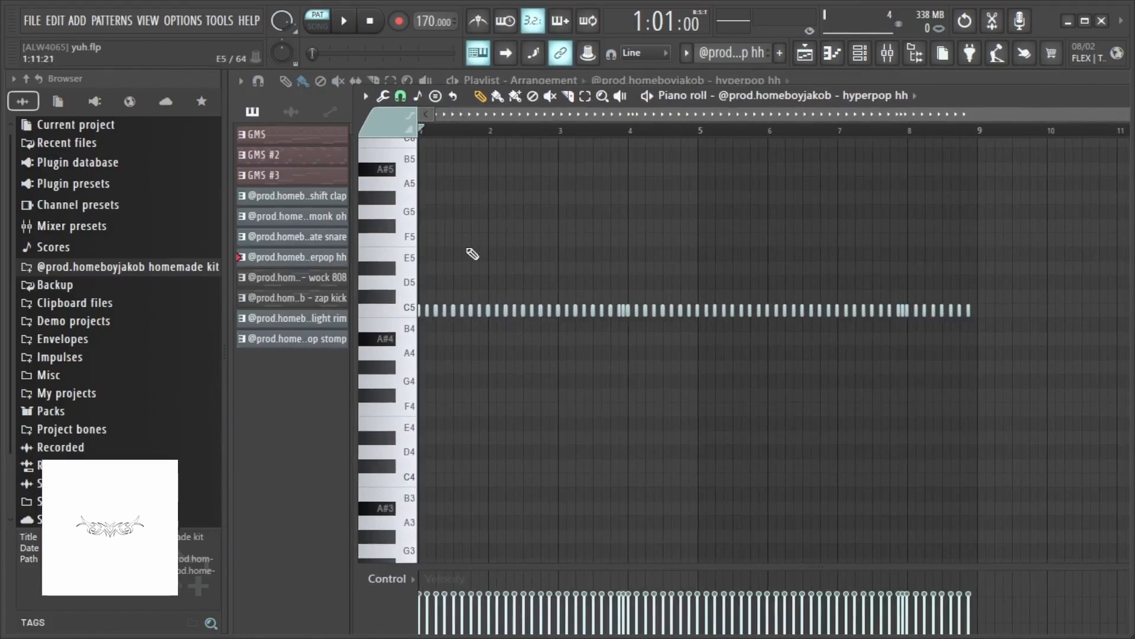
scroll(420, 357, up, 2)
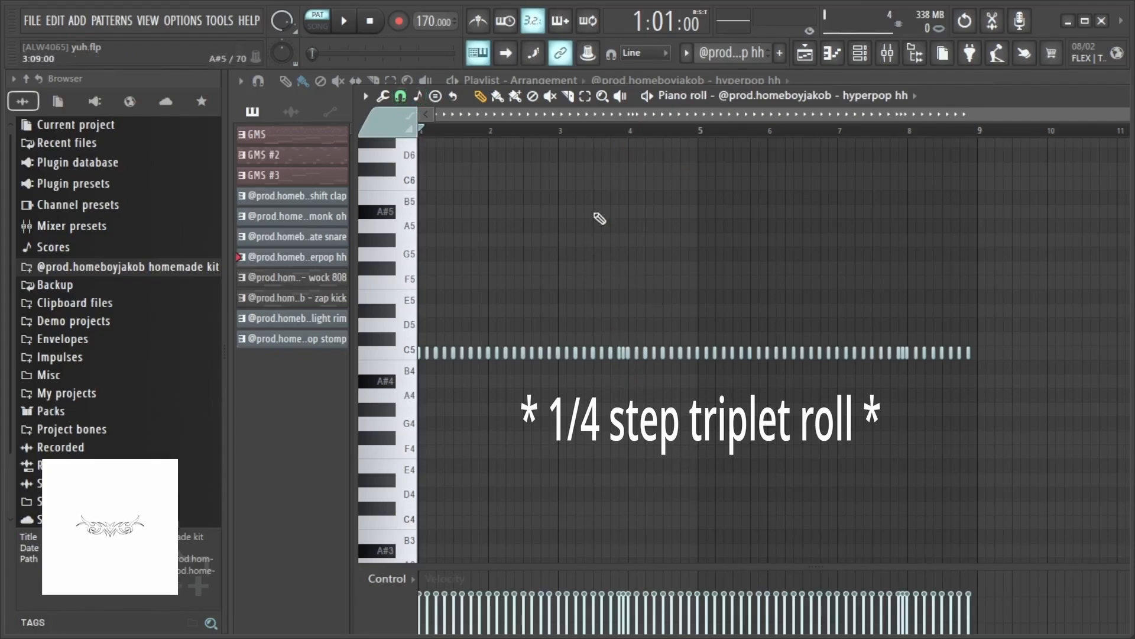
drag(992, 101, 679, 133)
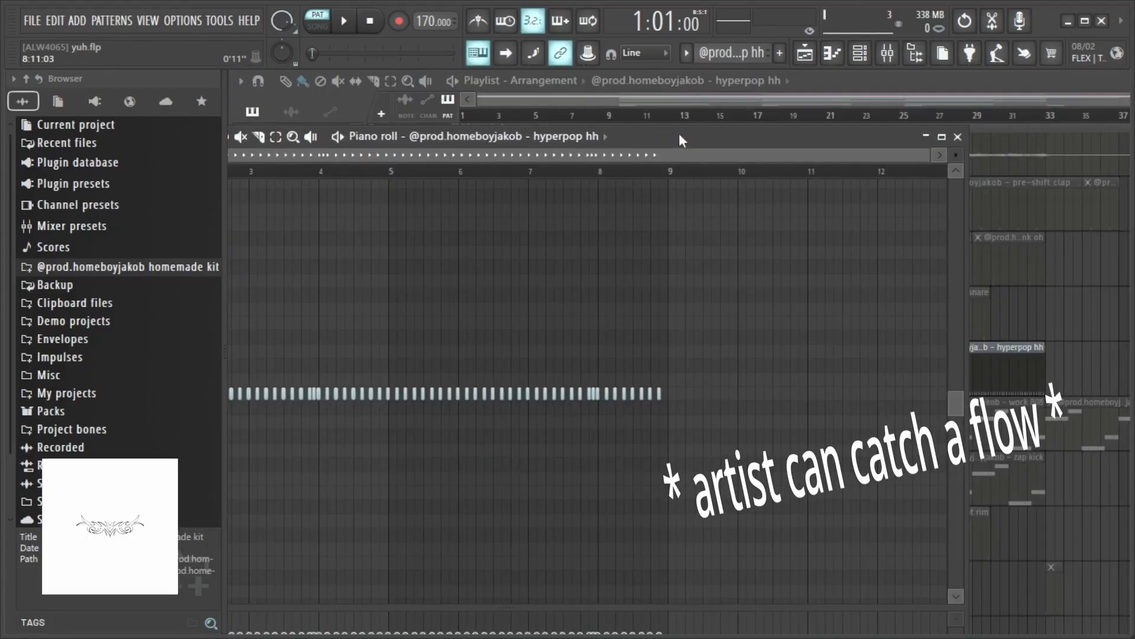
click(958, 139)
scroll(575, 375, up, 1)
scroll(575, 375, down, 2)
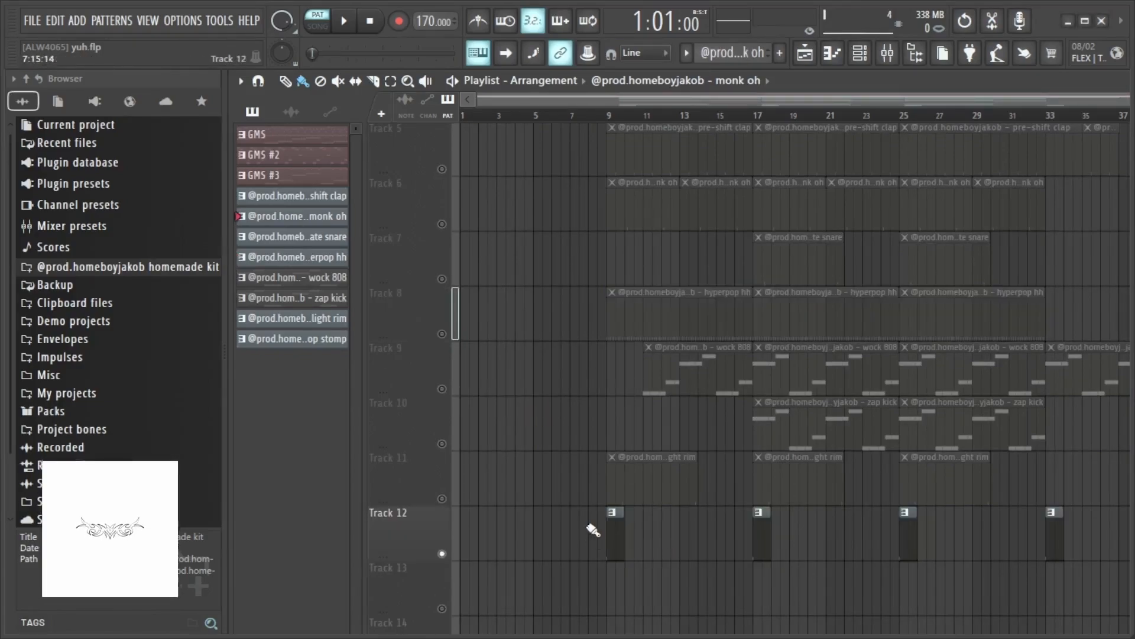
- Open the hyperpop stomp pattern in the piano roll and play it back
double_click(614, 540)
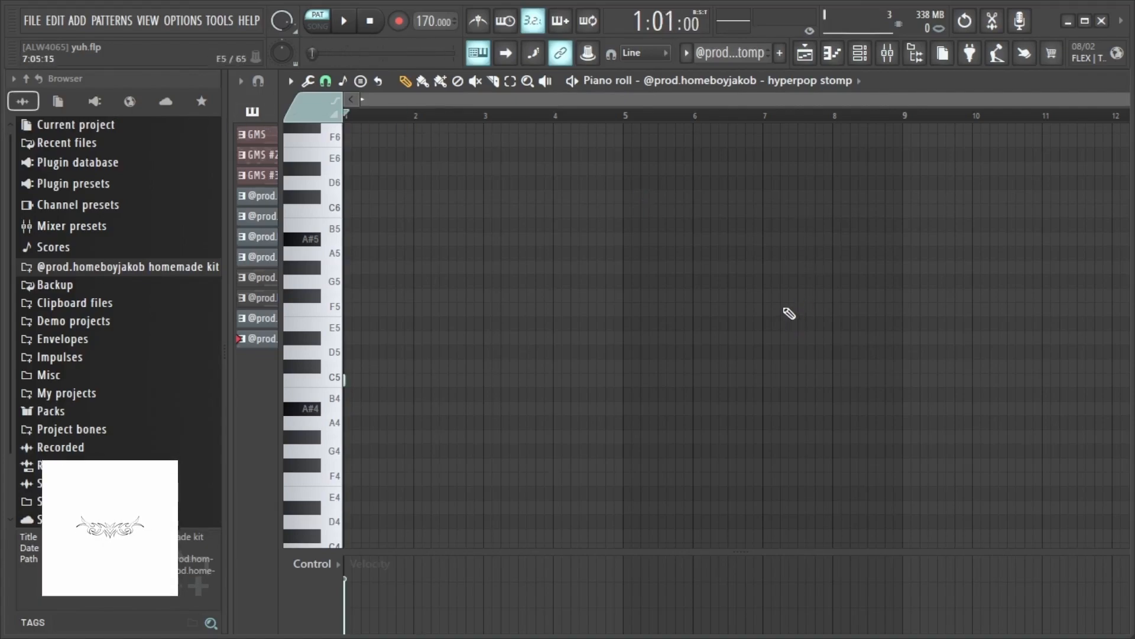
key(space)
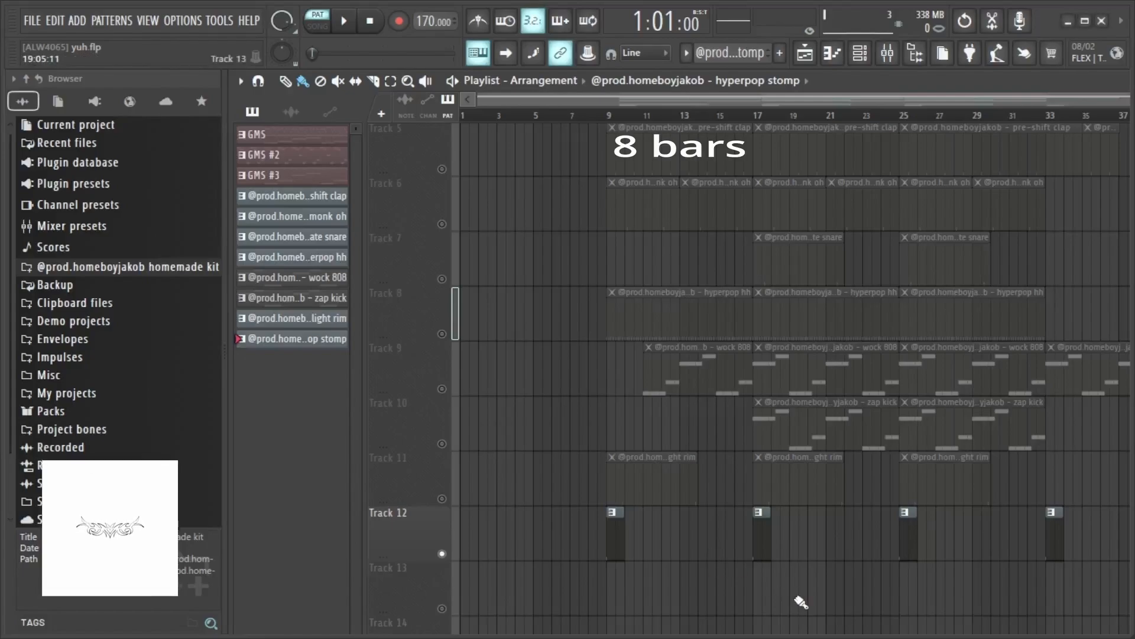
scroll(801, 602, up, 1)
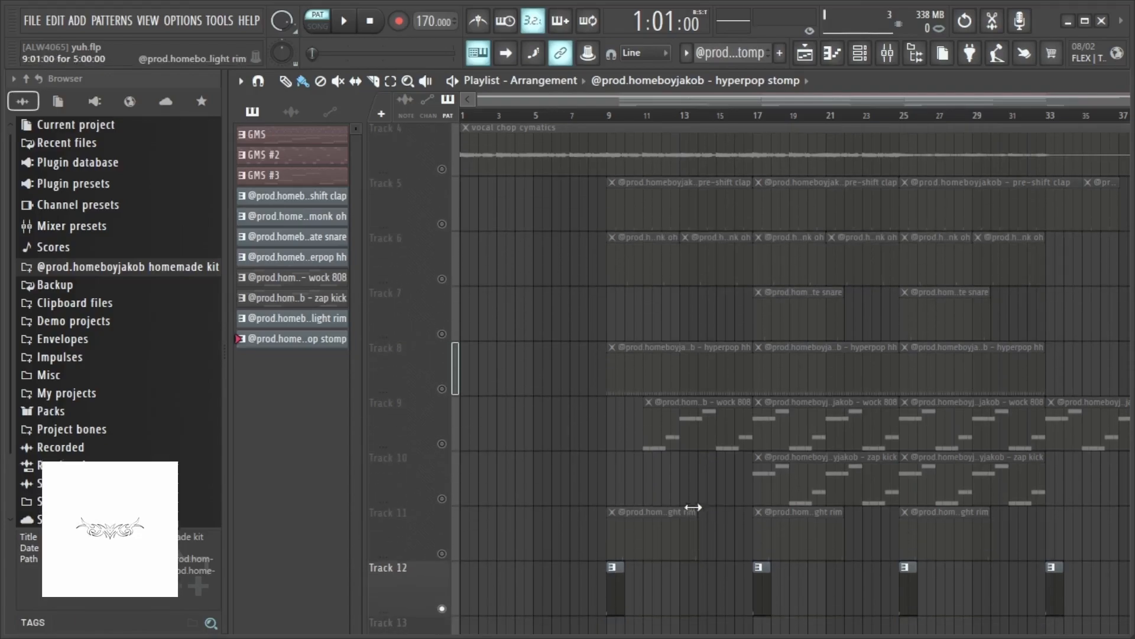
- Open the monk oh pattern in the piano roll, enlarge its window, and play it back
double_click(718, 252)
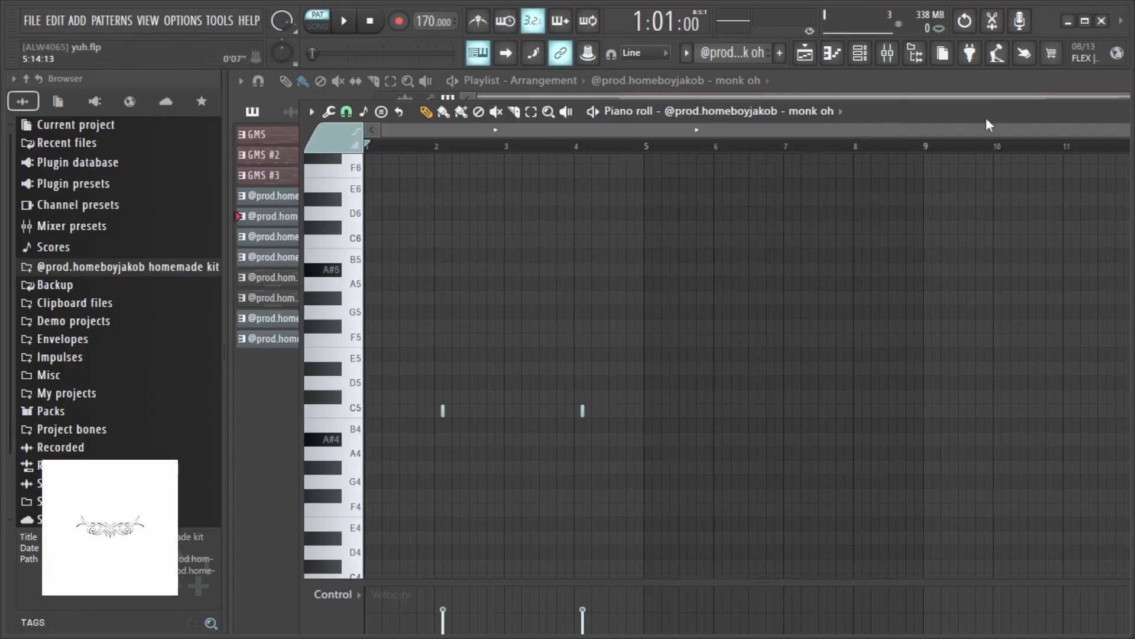
drag(986, 120, 931, 98)
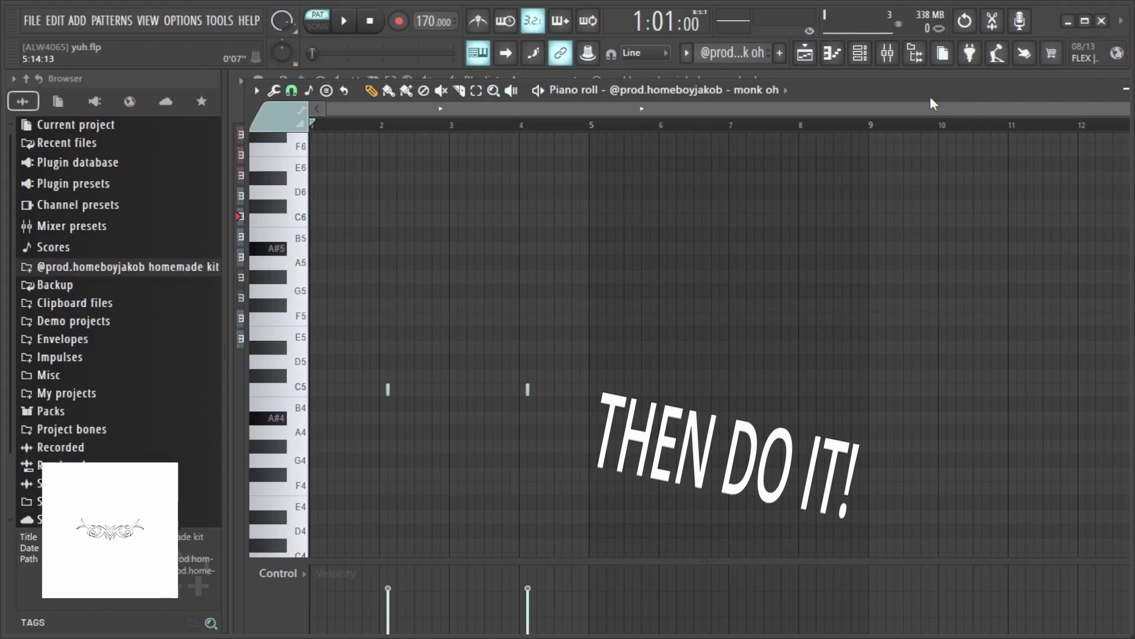
mouse_move(950, 90)
mouse_down()
mouse_move(938, 85)
mouse_move(948, 92)
mouse_up()
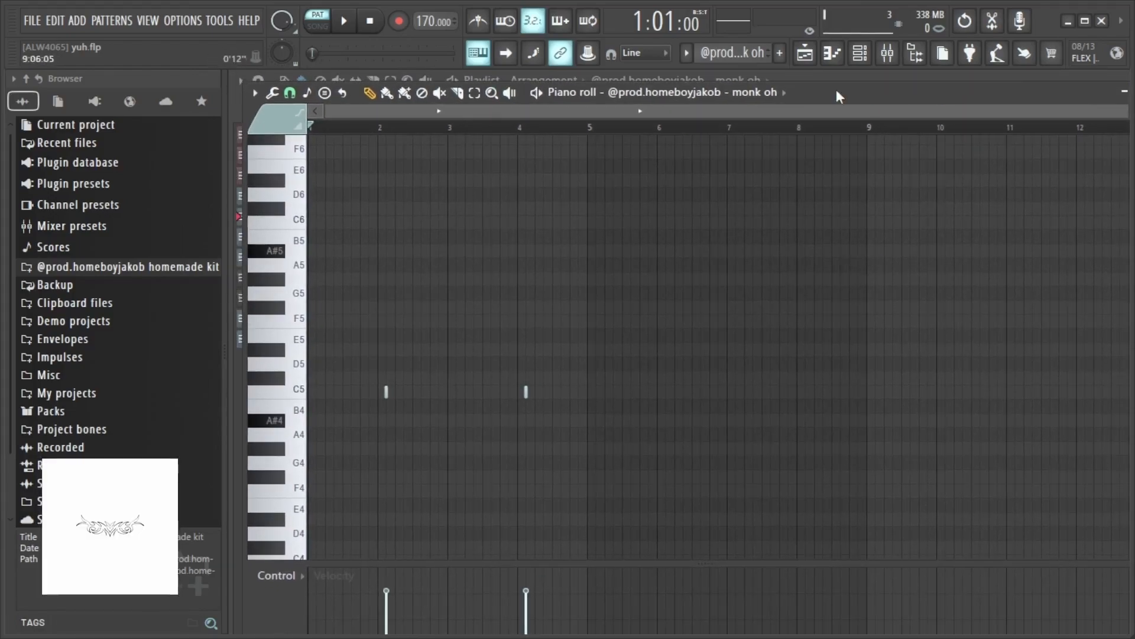
drag(836, 90, 846, 89)
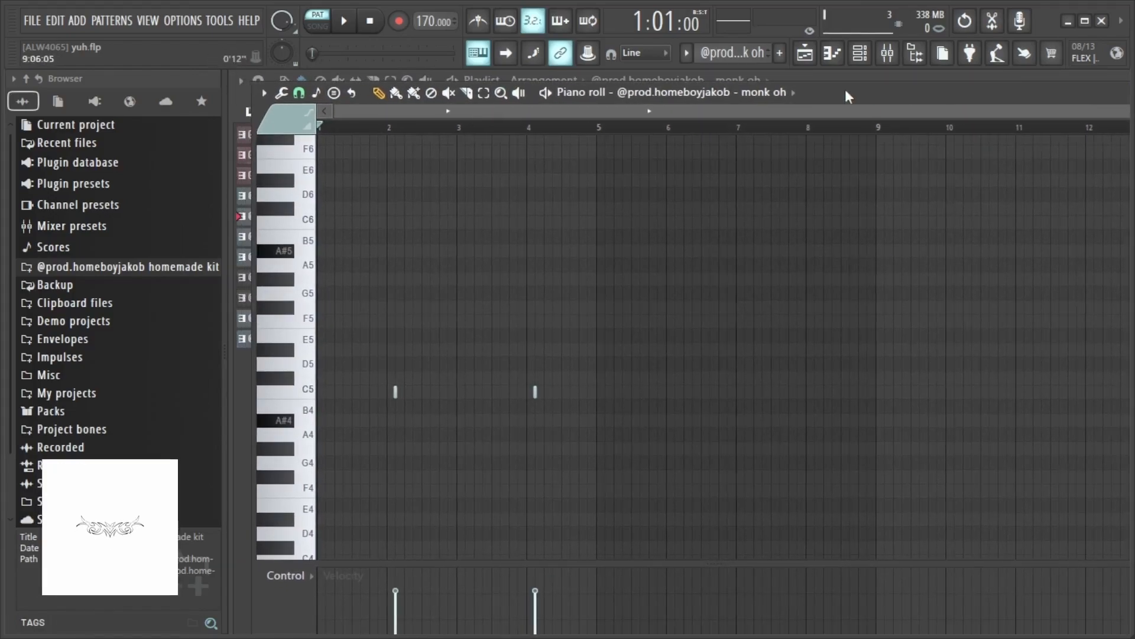
key(space)
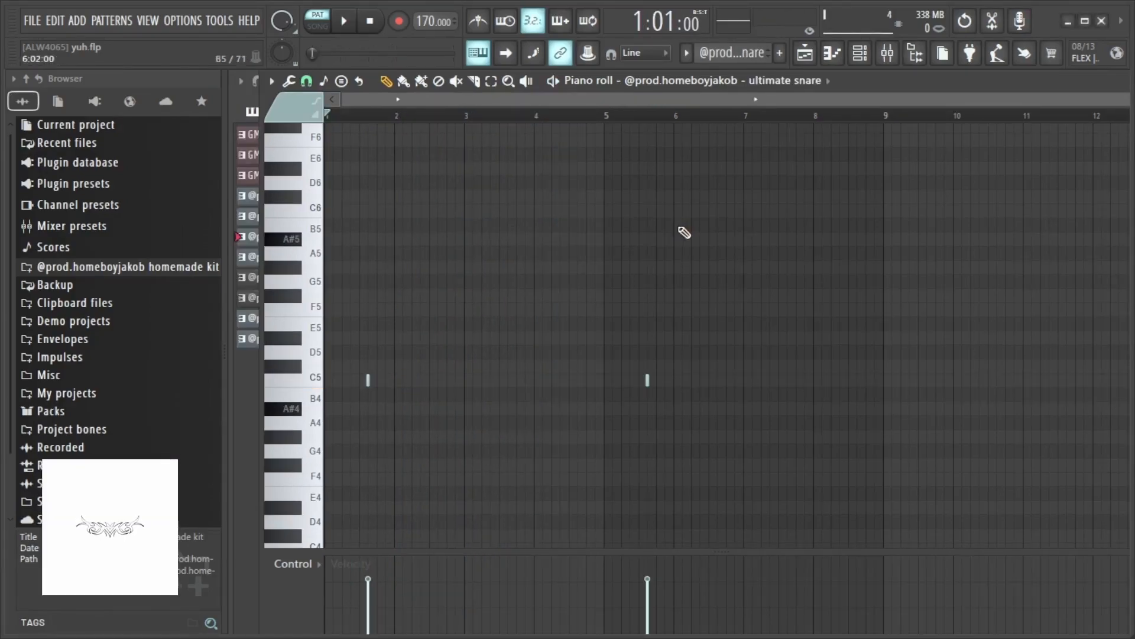
- Review the ultimate snare and light rim patterns in the piano roll while toggling playback
drag(926, 90, 894, 94)
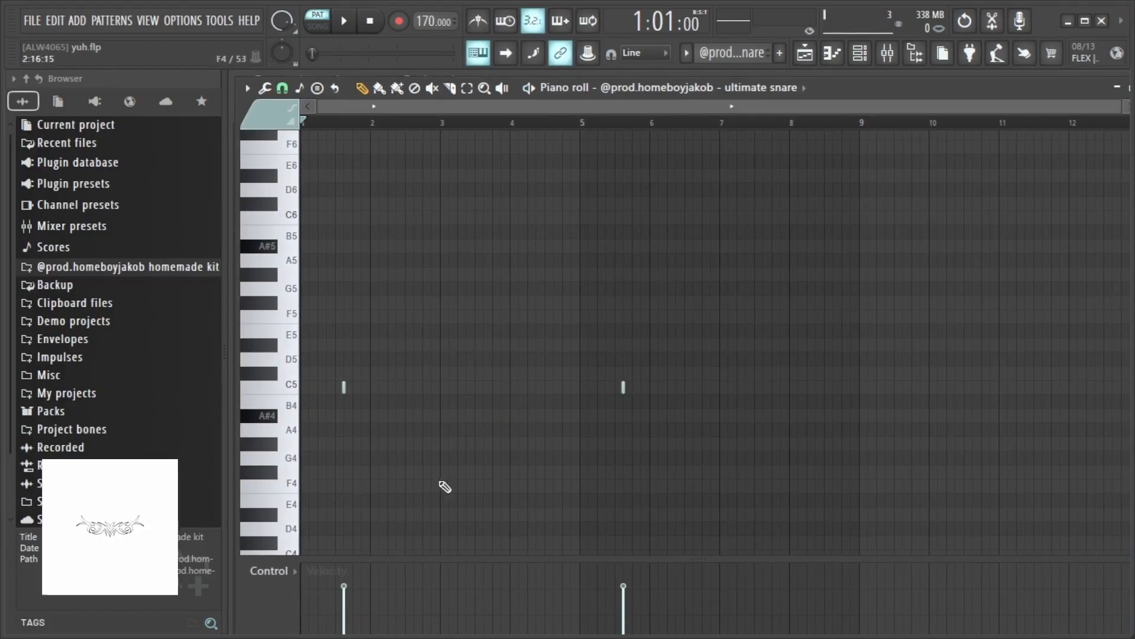
key(space)
key(space)
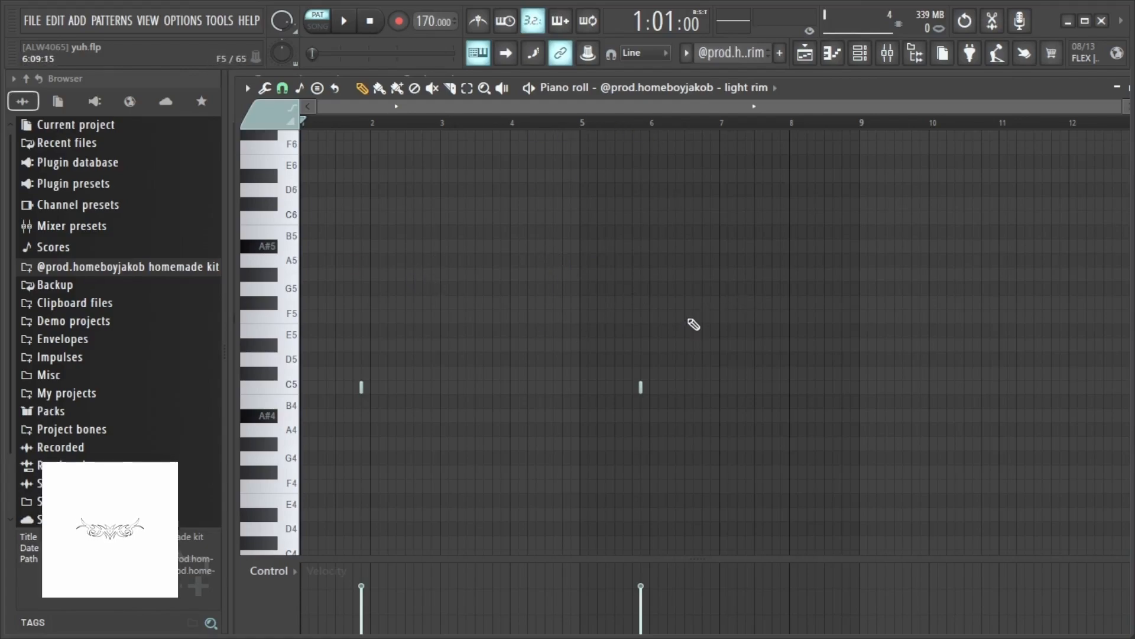
key(space)
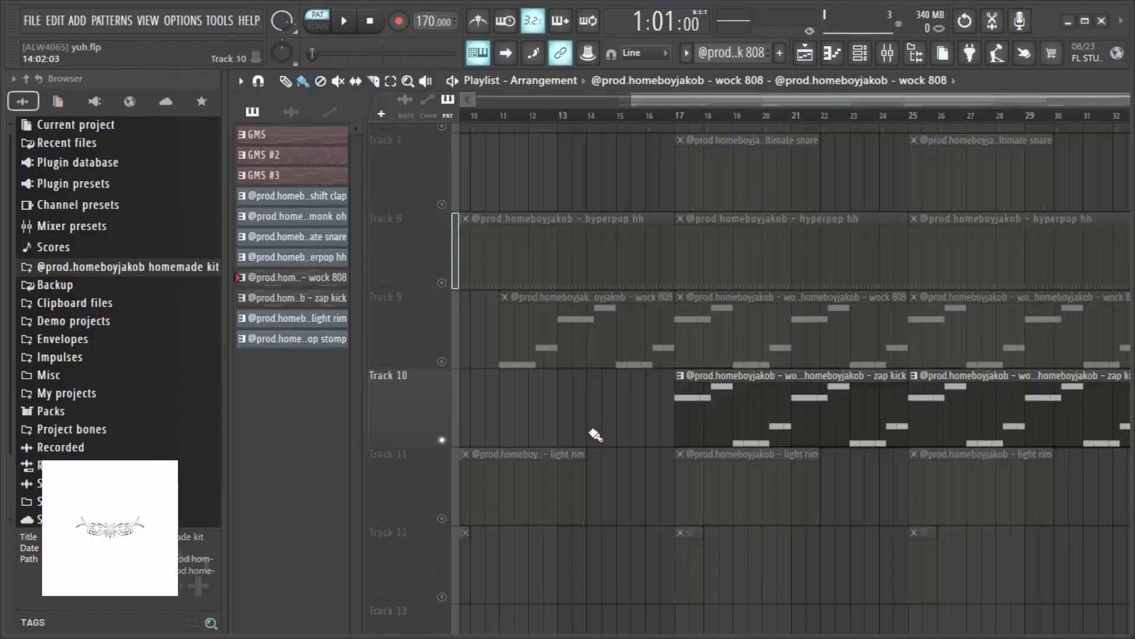
- Open the zap kick pattern in the piano roll and scroll its view back to the start
double_click(797, 411)
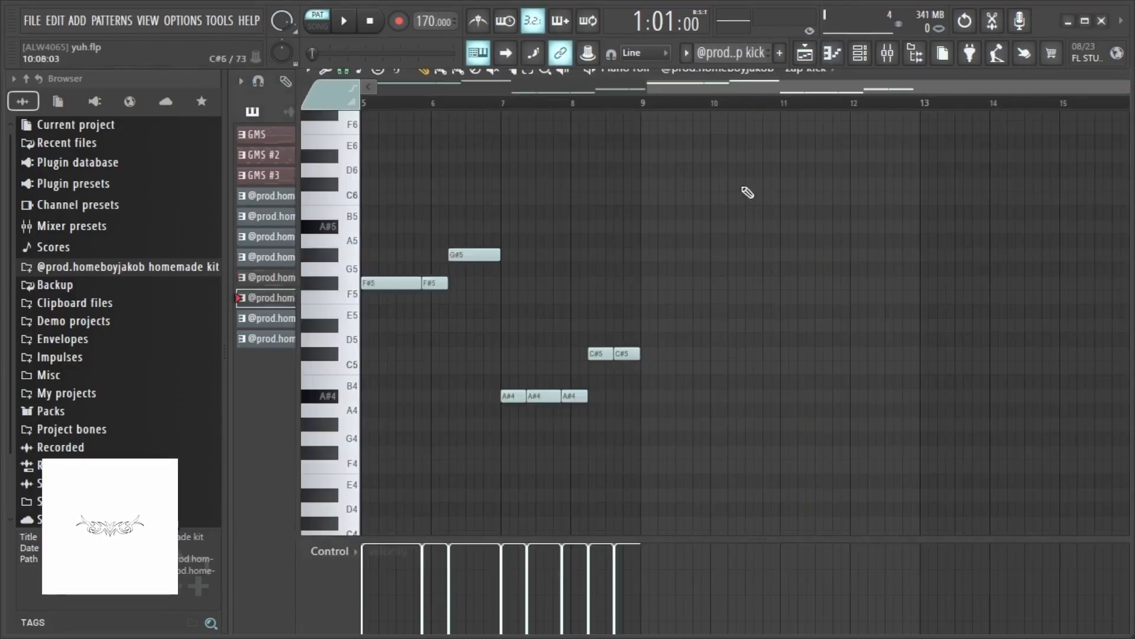
drag(697, 83, 314, 106)
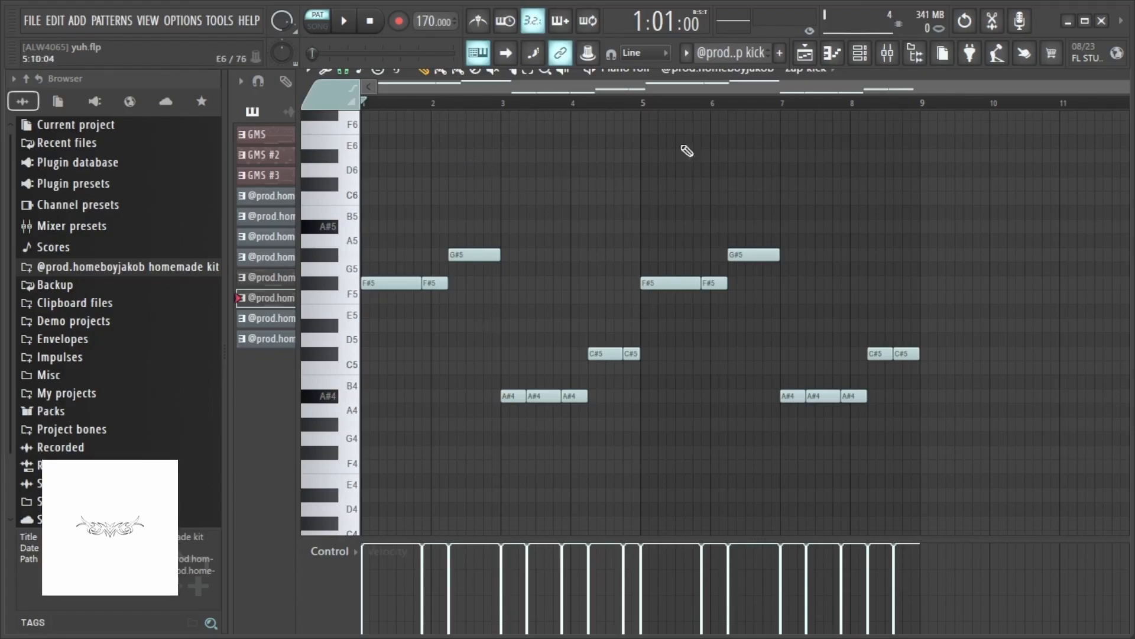
scroll(637, 313, up, 1)
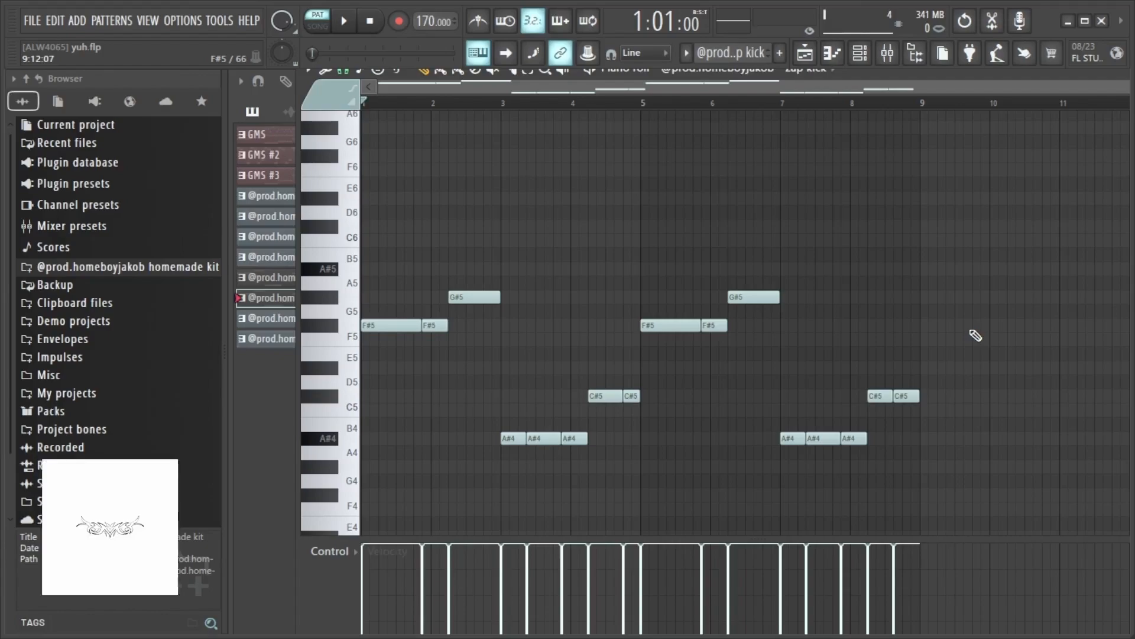
- Try transposing the F#5 and G#5 zap kick notes down to C5 and D5
drag(884, 259, 376, 387)
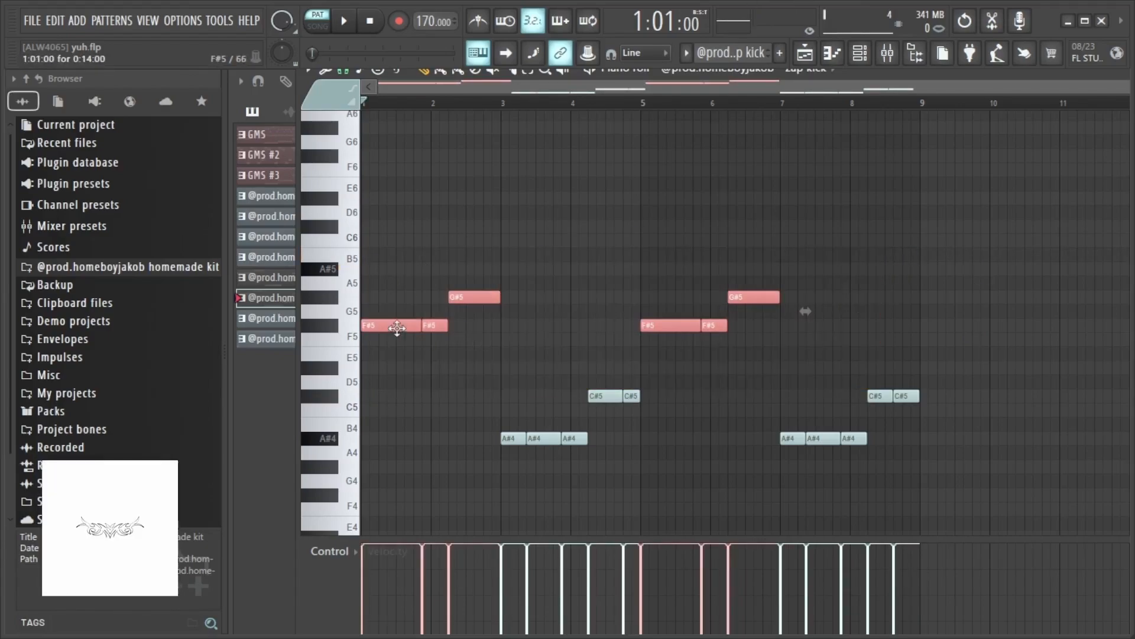
drag(396, 327, 396, 412)
click(540, 411)
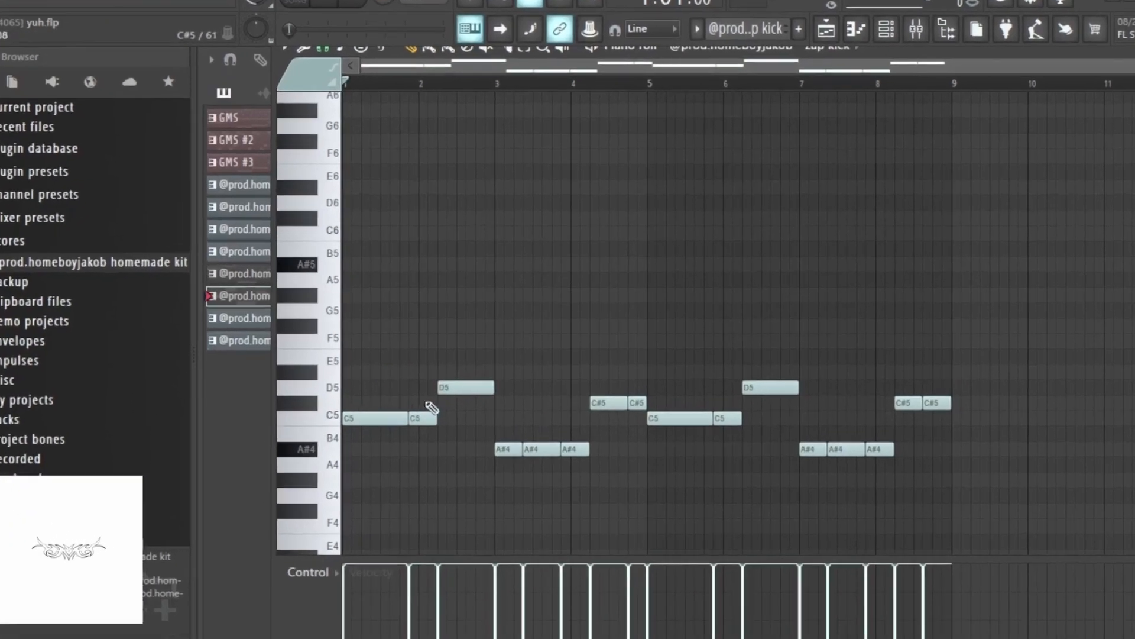
drag(487, 382, 574, 421)
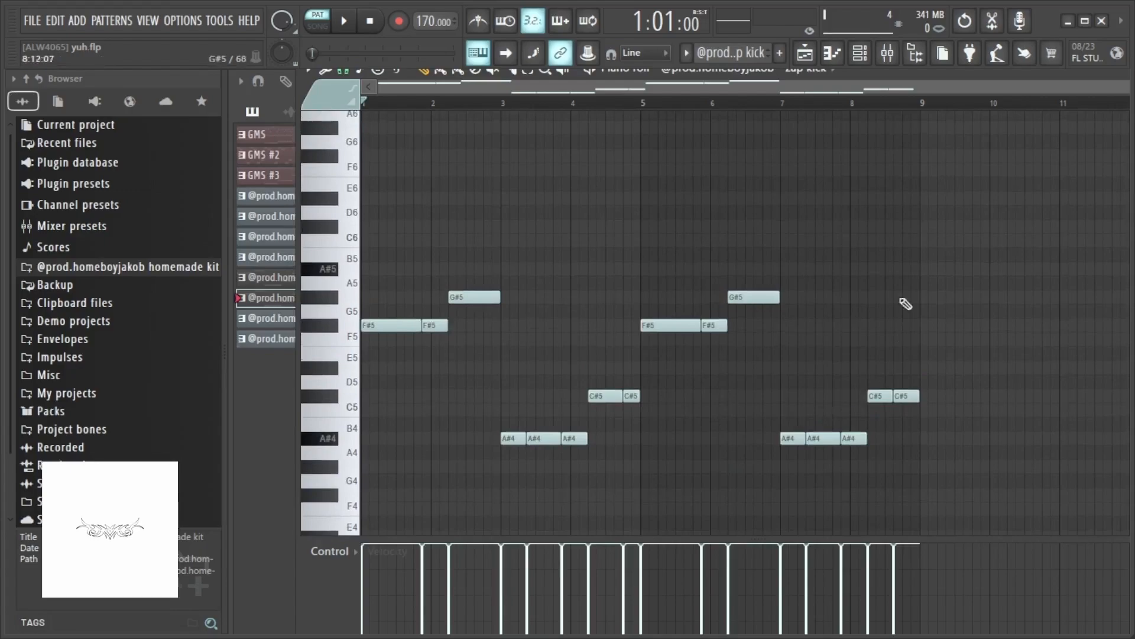
- Close the zap kick piano roll and return to the playlist arrangement
drag(924, 77, 687, 98)
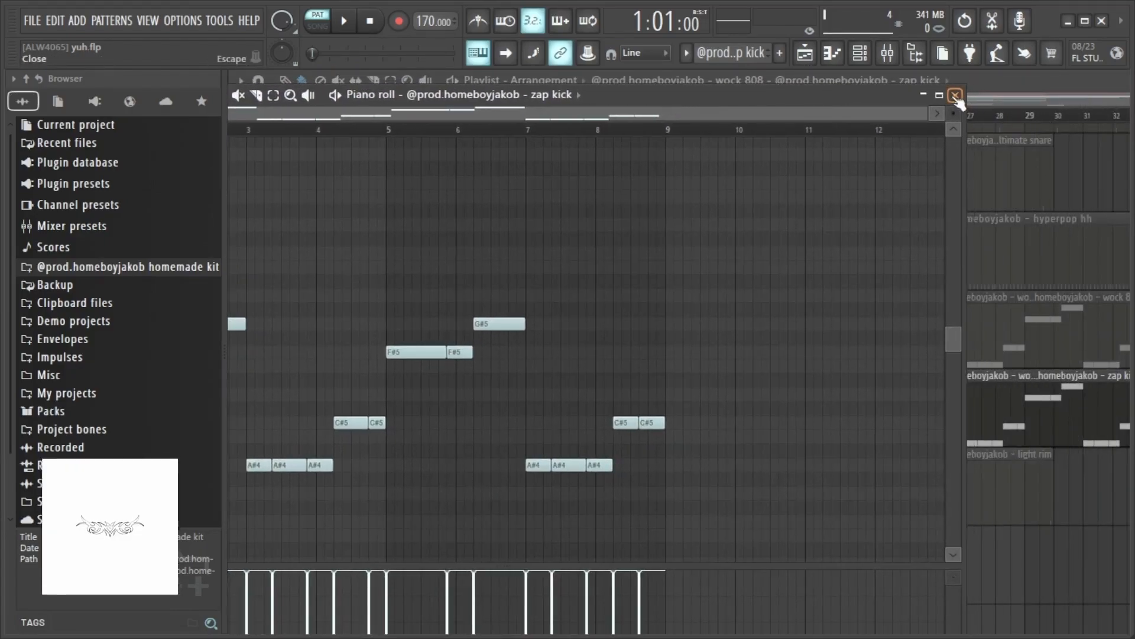
double_click(692, 101)
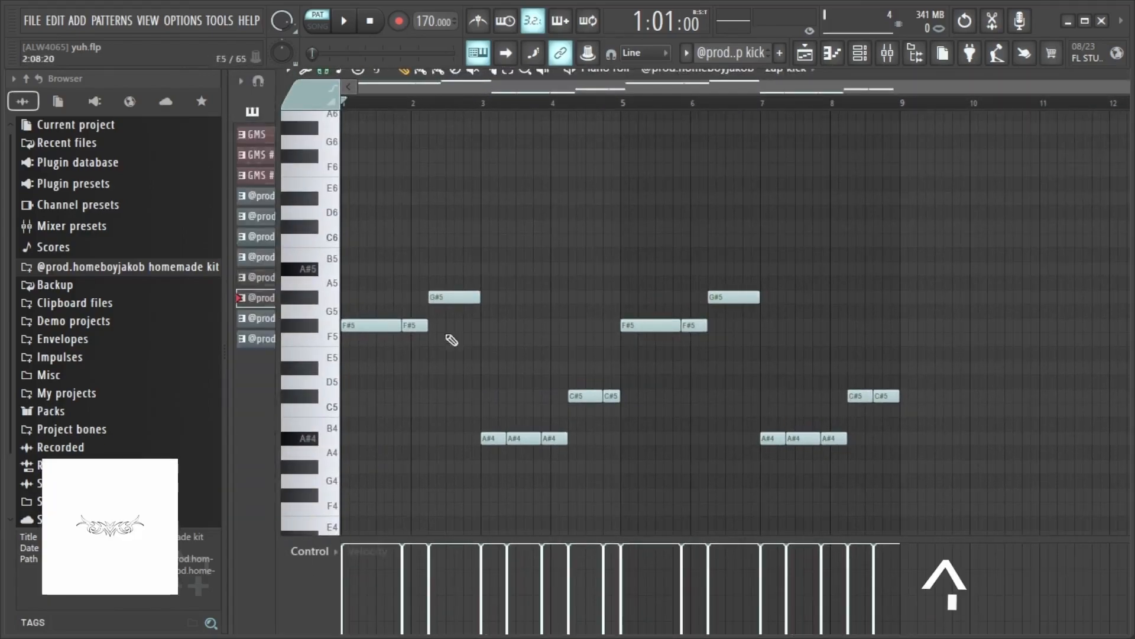
double_click(1060, 73)
click(1045, 133)
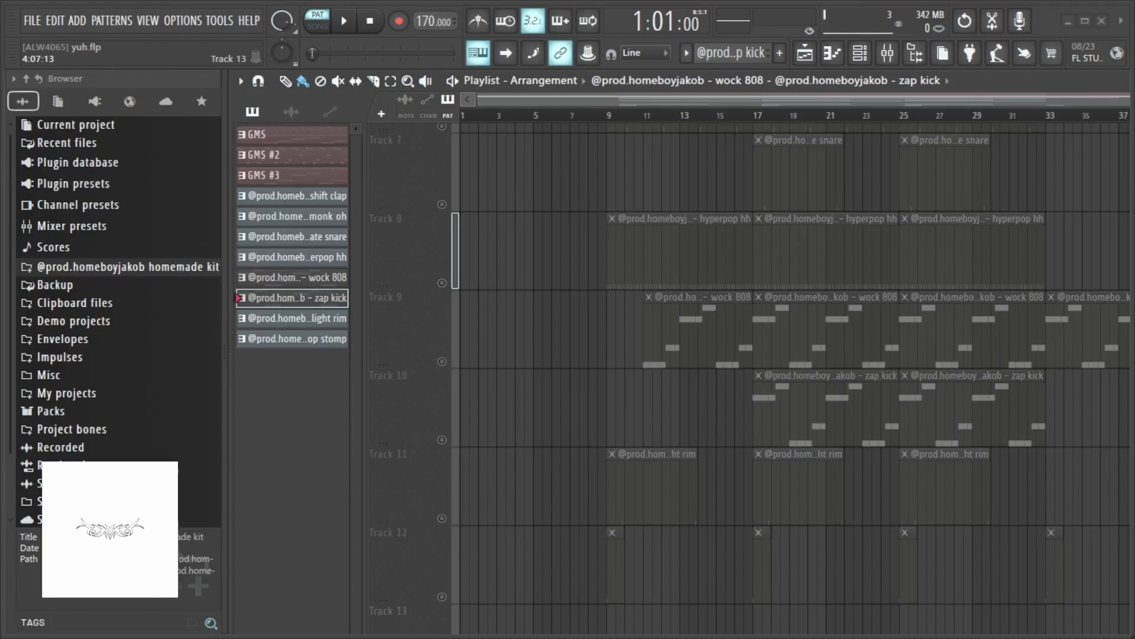
- Scroll up and down through the arrangement tracks to review the melody and drum layout
scroll(506, 337, up, 6)
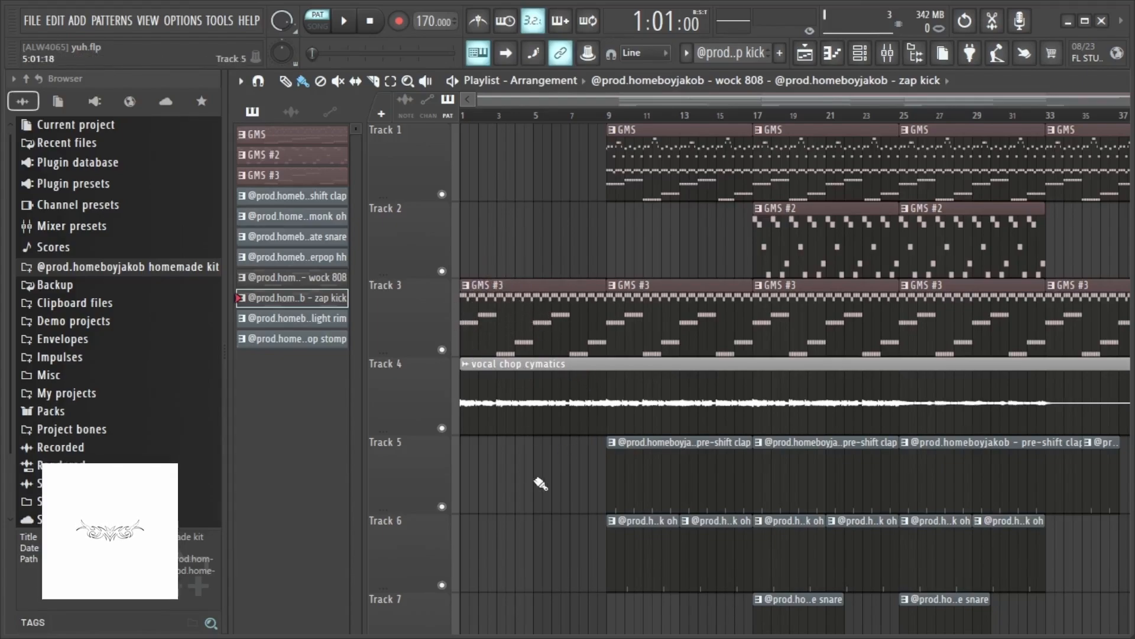
scroll(540, 484, down, 2)
scroll(540, 484, up, 2)
drag(572, 99, 532, 194)
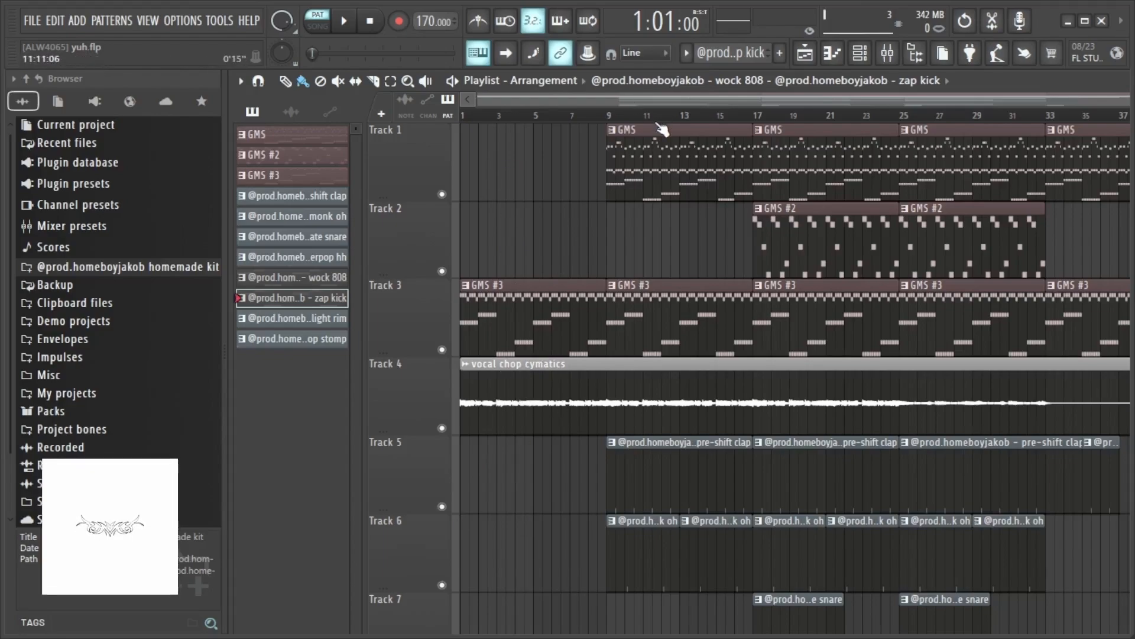
scroll(665, 281, down, 4)
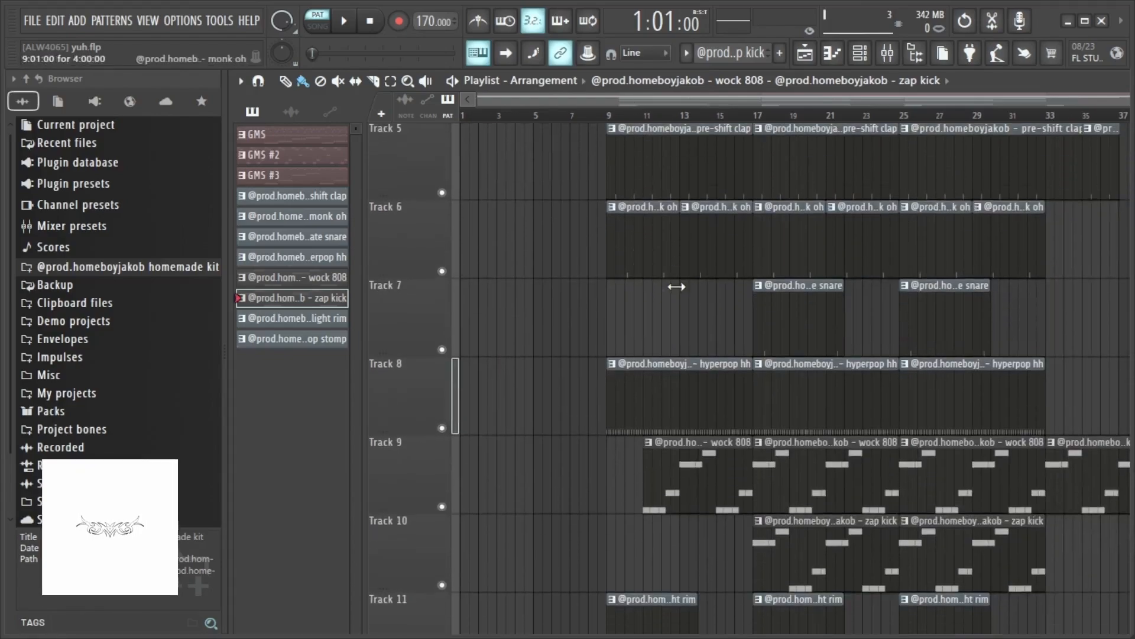
scroll(692, 476, up, 4)
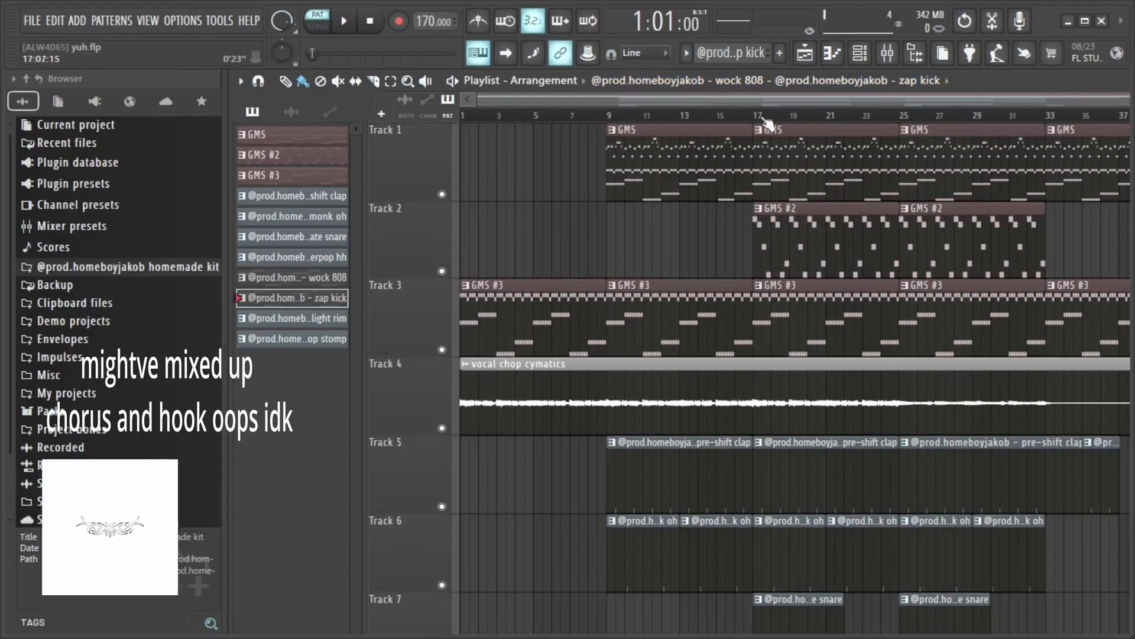
- Scroll along the arrangement timeline to review the full song structure, then back to the start
drag(779, 101, 833, 95)
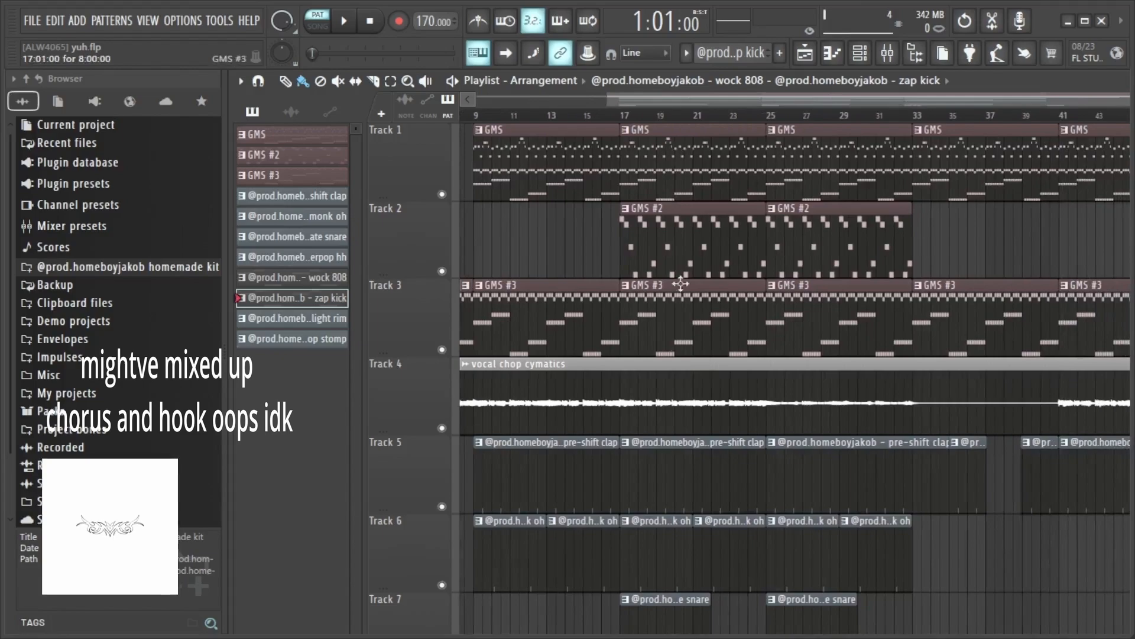
drag(828, 99, 889, 92)
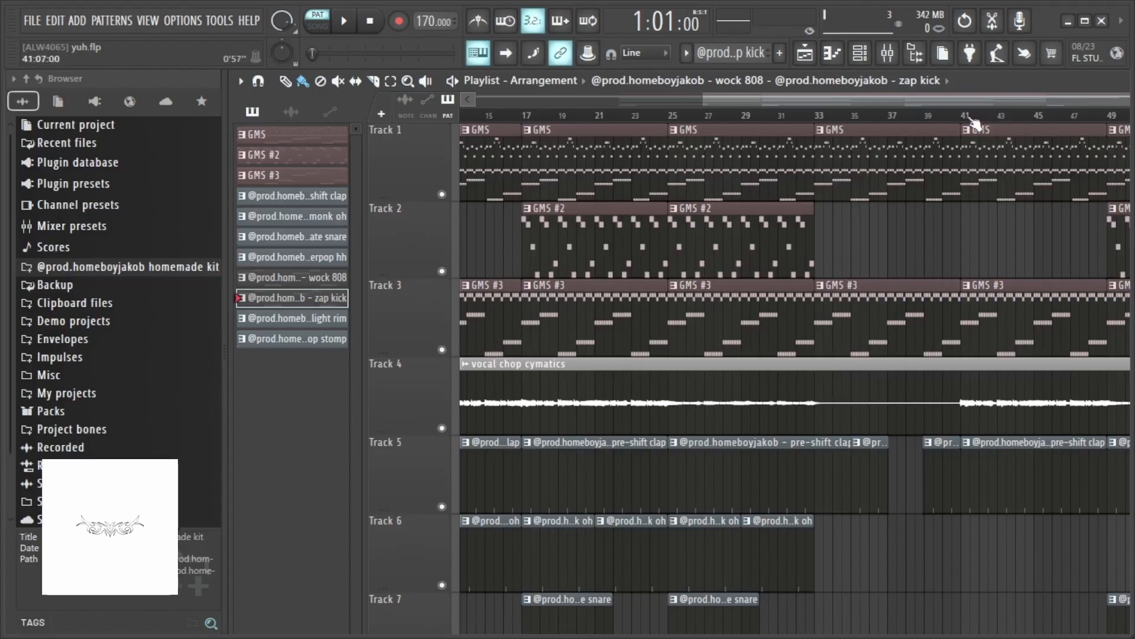
scroll(747, 614, right, 5)
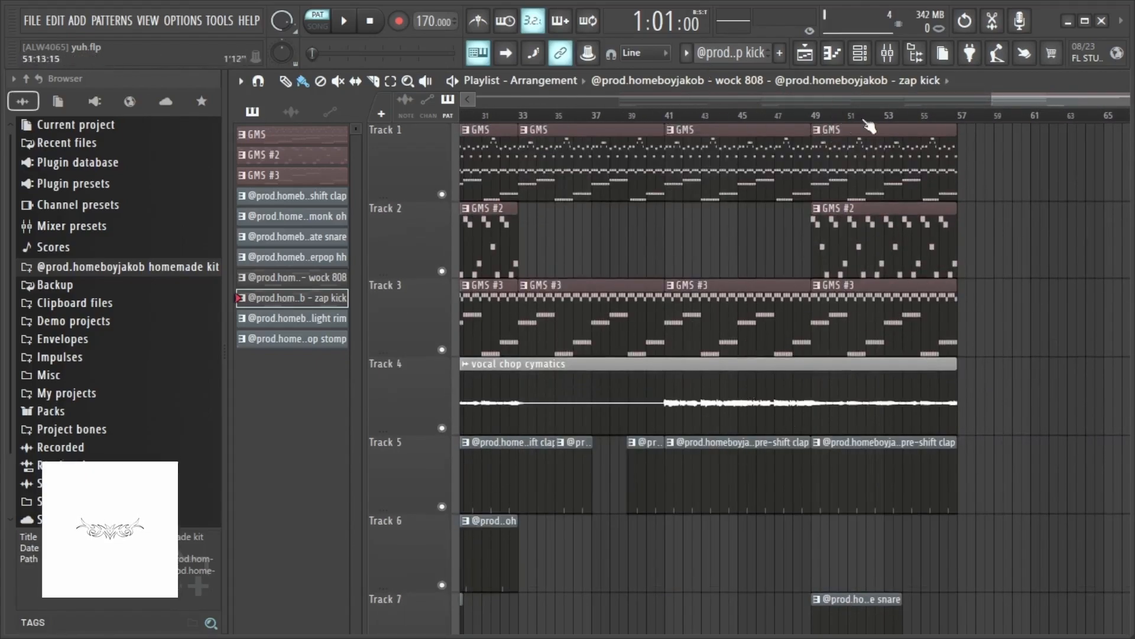
drag(1013, 103, 270, 131)
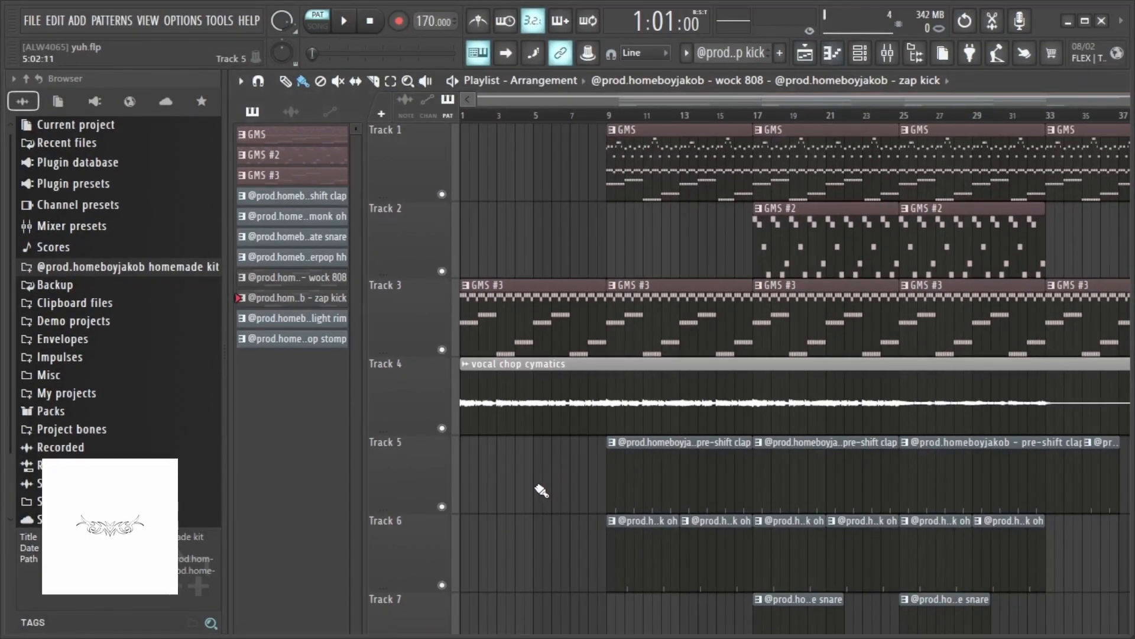
scroll(542, 491, down, 7)
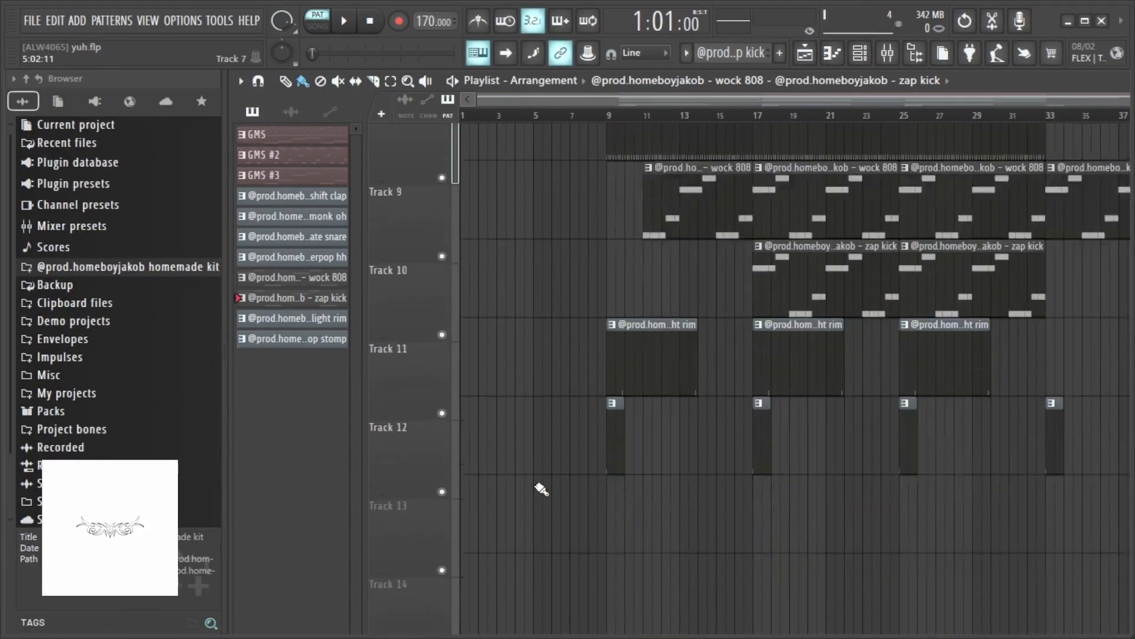
- Delete the GMS #3 clip at bar 17 on Track 3 and undo the deletion
scroll(542, 490, up, 1)
scroll(750, 349, up, 1)
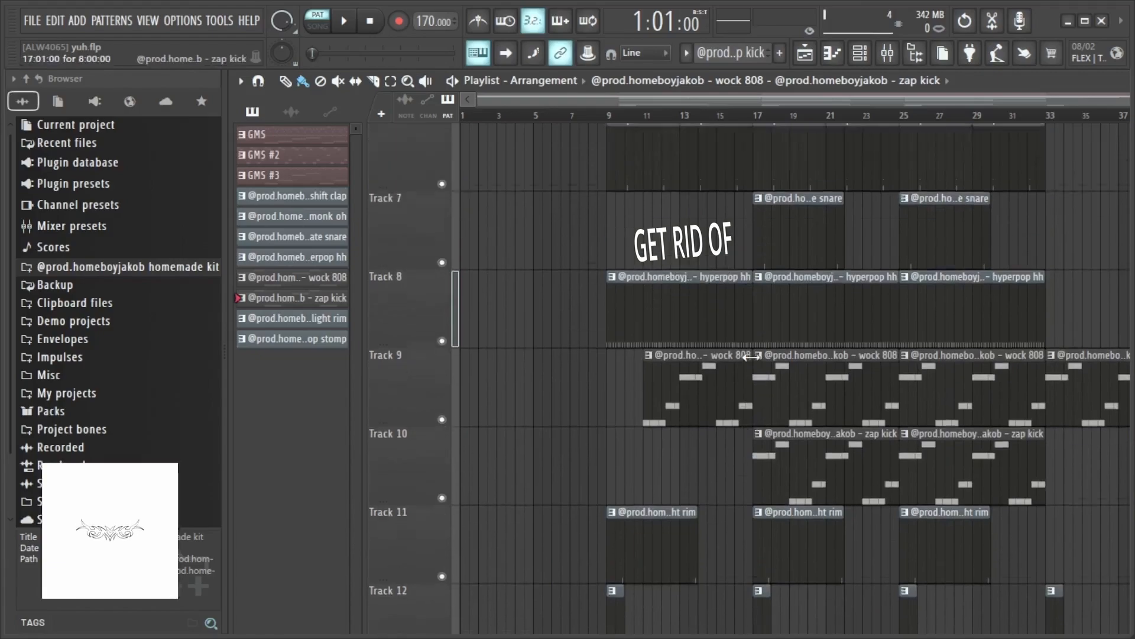
scroll(812, 343, up, 1)
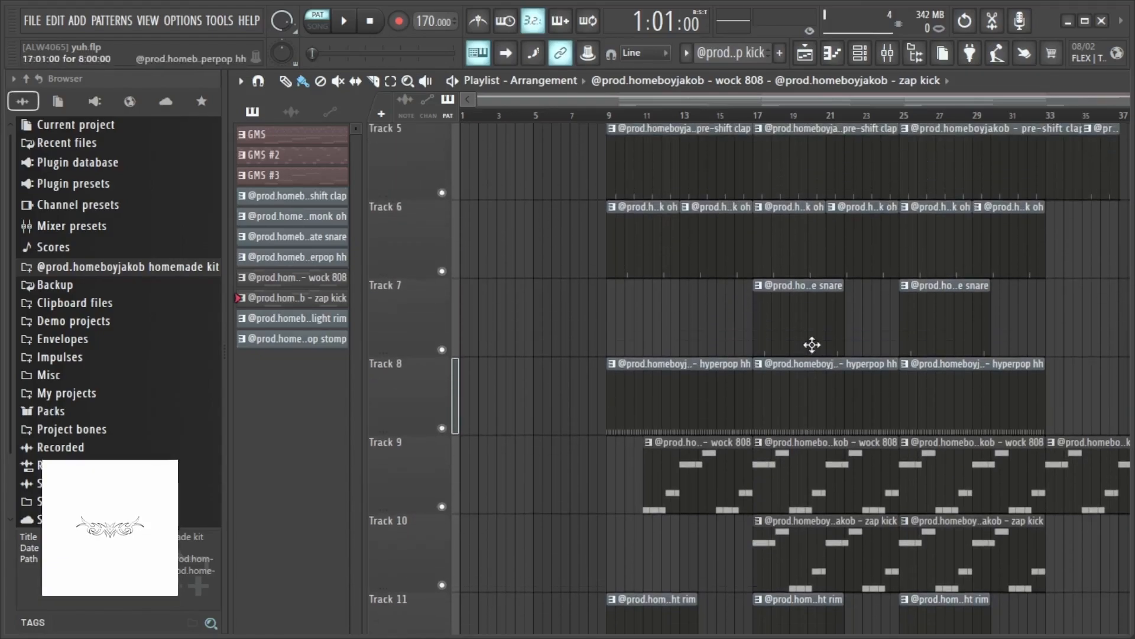
scroll(812, 344, down, 2)
scroll(785, 466, up, 6)
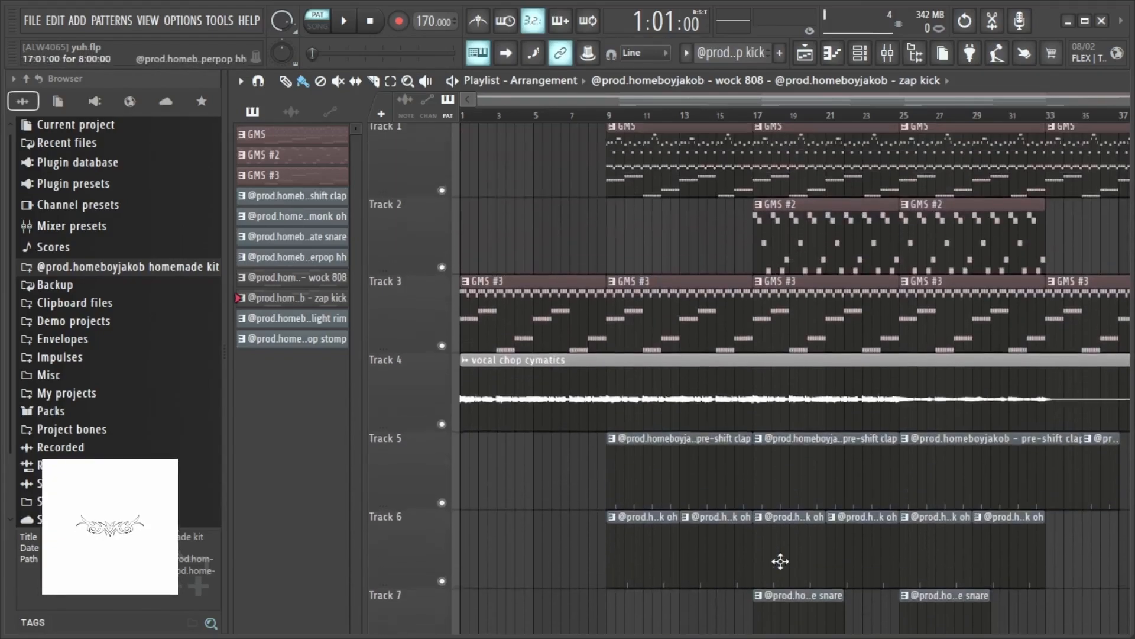
right_click(829, 340)
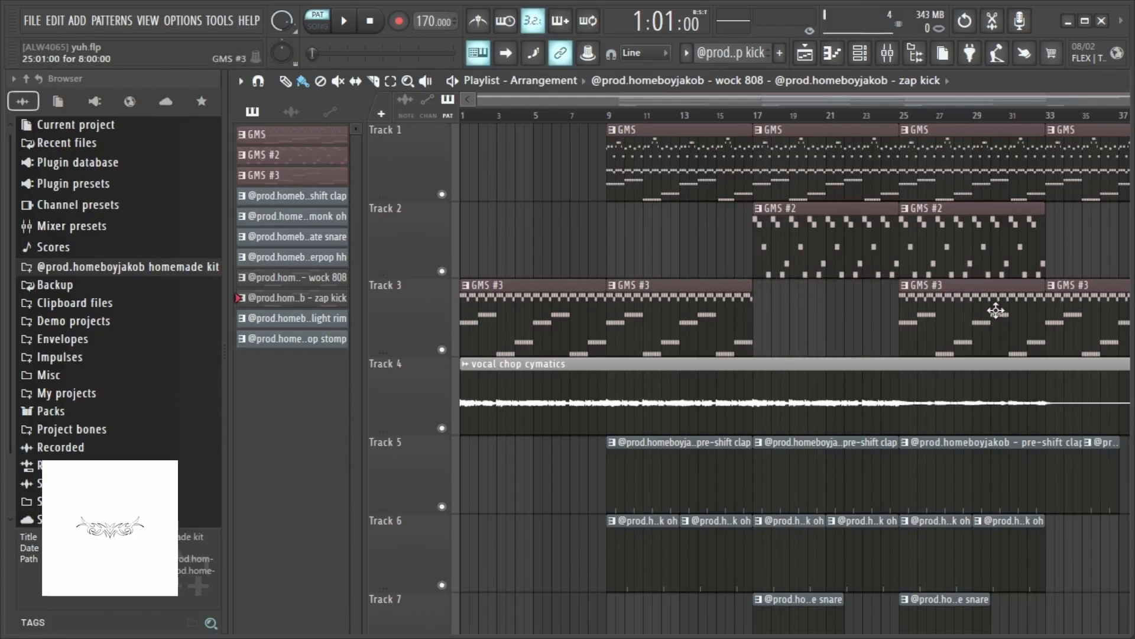
key(ctrl+z)
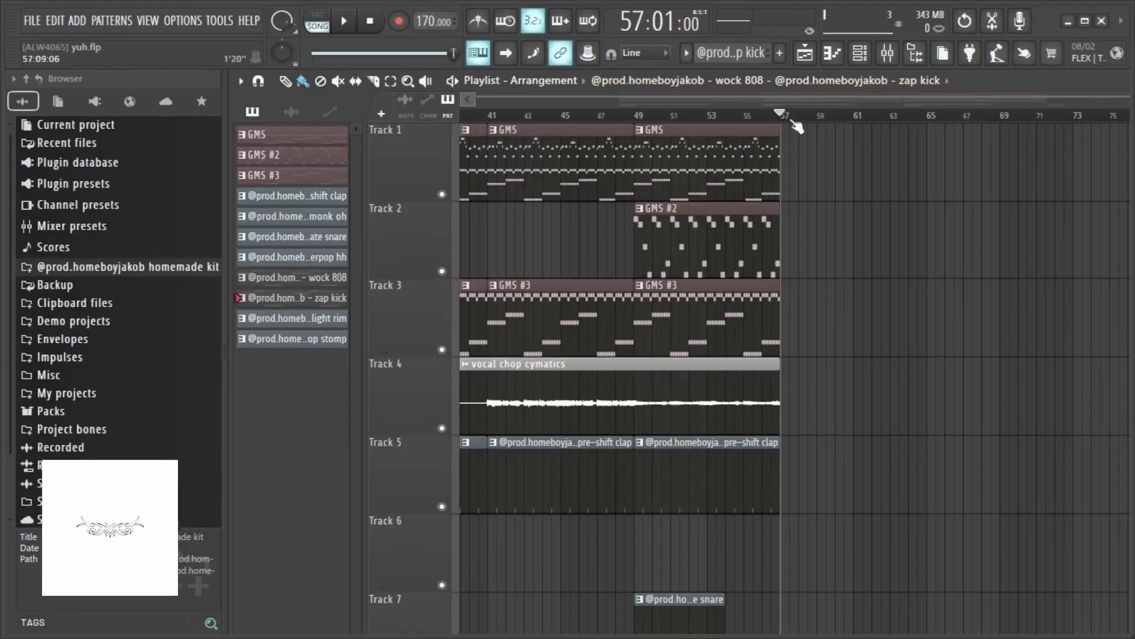
- Scroll through the arrangement from its end near bar 57 back to the start to review all tracks
mouse_move(790, 116)
mouse_down()
mouse_move(1123, 119)
mouse_move(767, 121)
mouse_move(784, 124)
mouse_up()
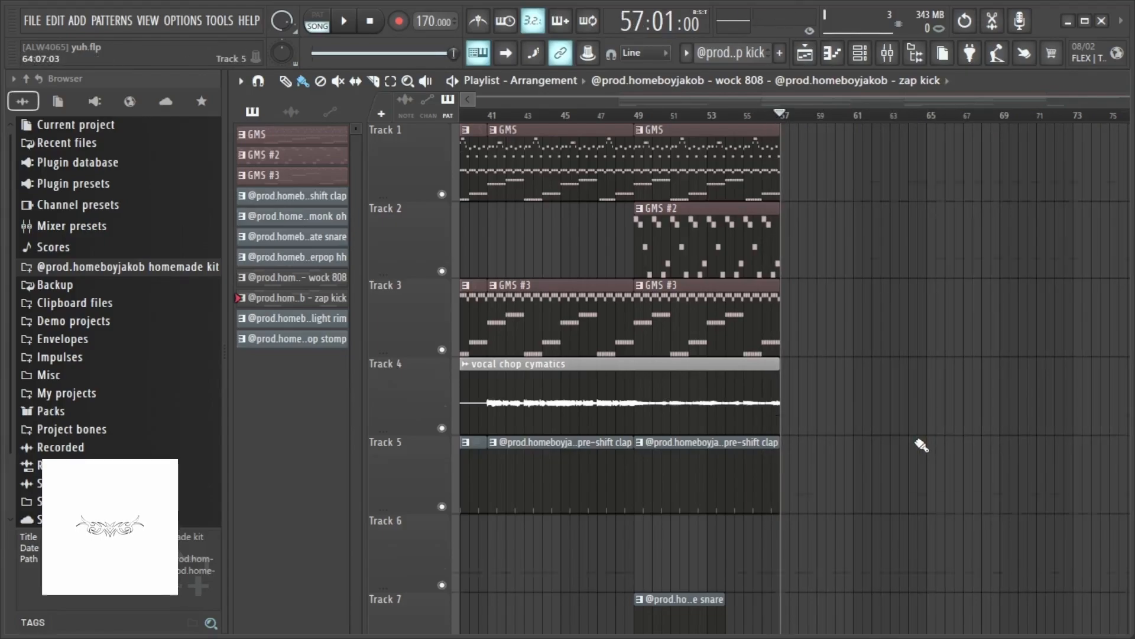
scroll(922, 445, down, 6)
scroll(922, 444, up, 5)
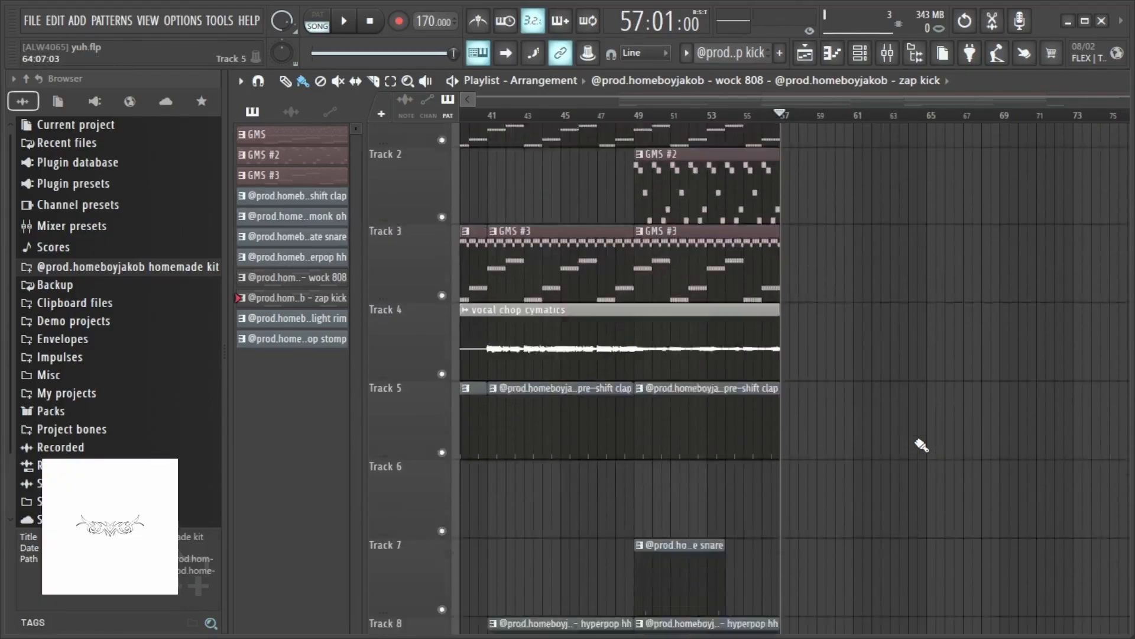
scroll(922, 445, down, 3)
scroll(556, 459, down, 3)
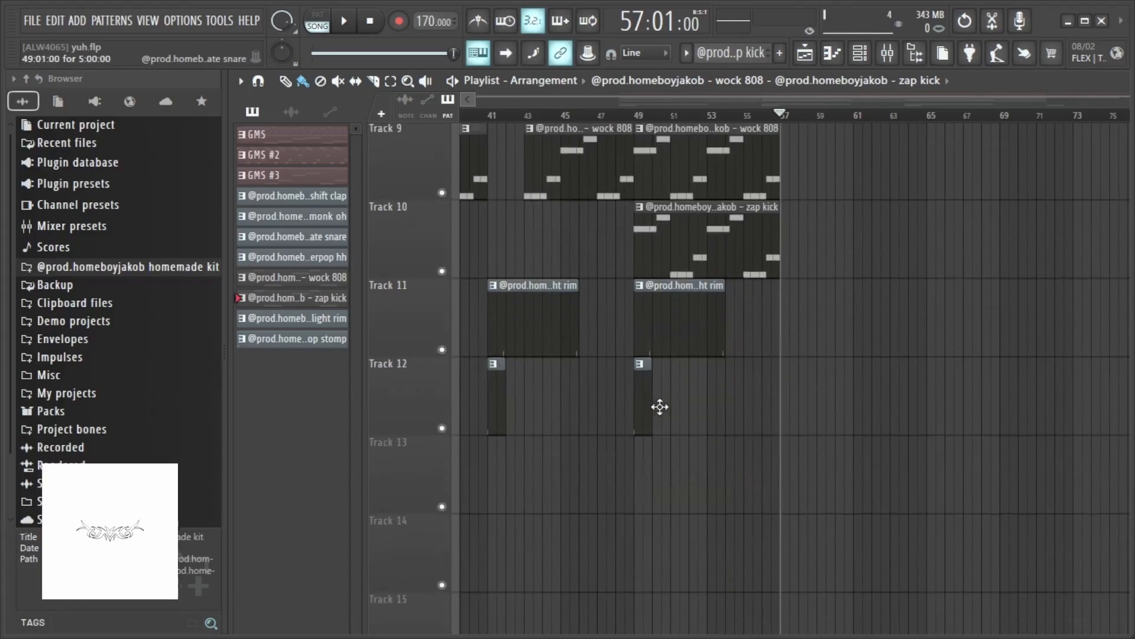
scroll(659, 406, up, 8)
scroll(570, 104, left, 3)
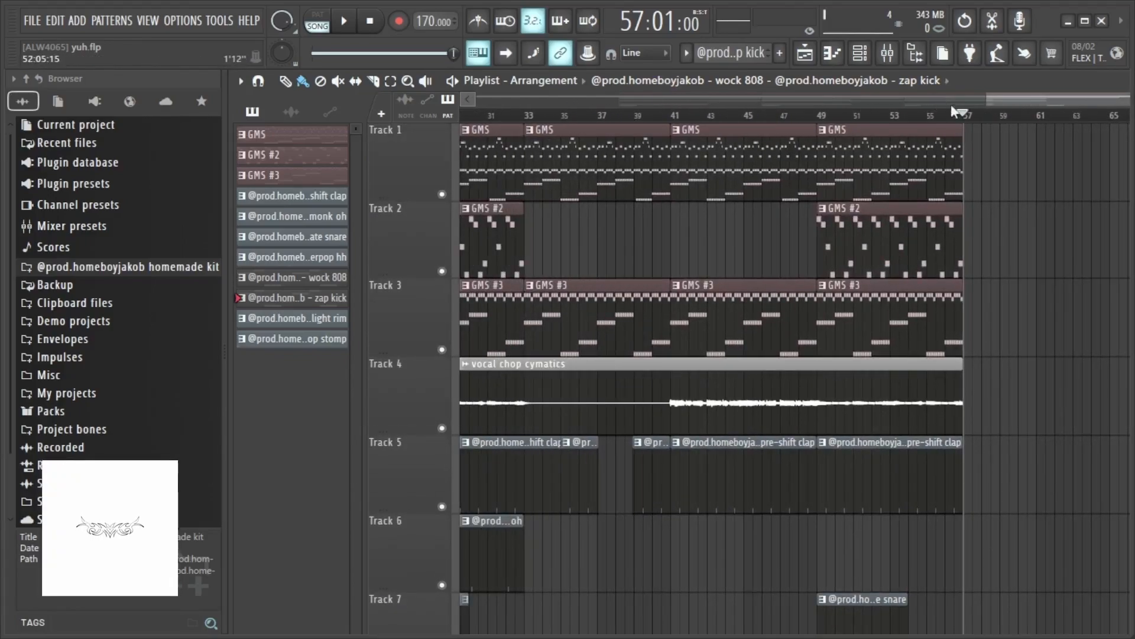
drag(1022, 103, 162, 130)
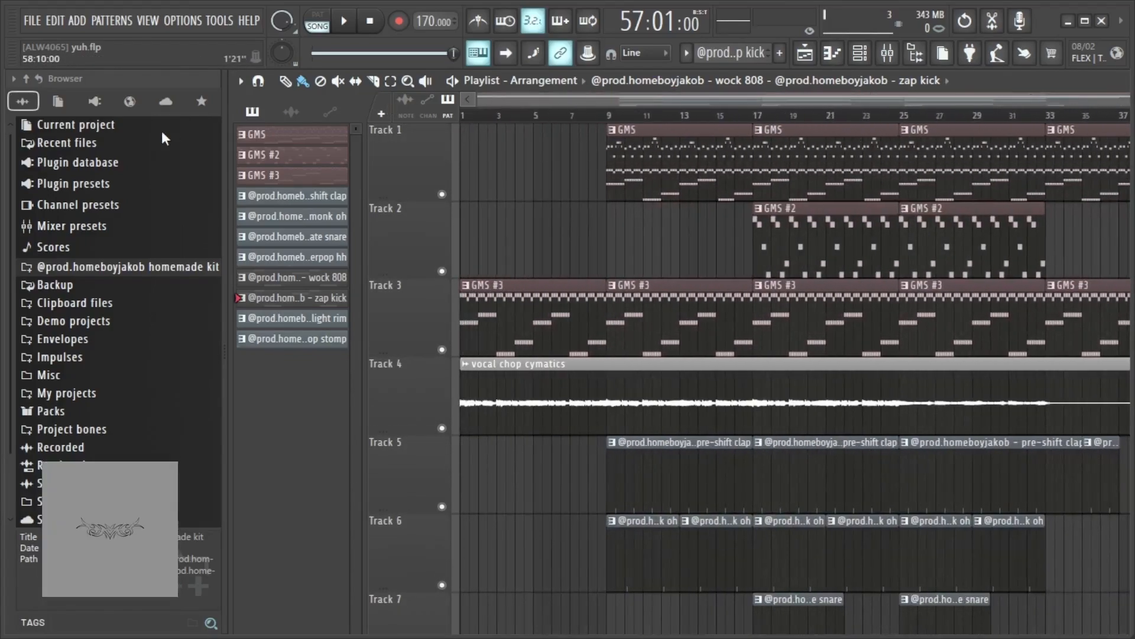
scroll(512, 235, down, 2)
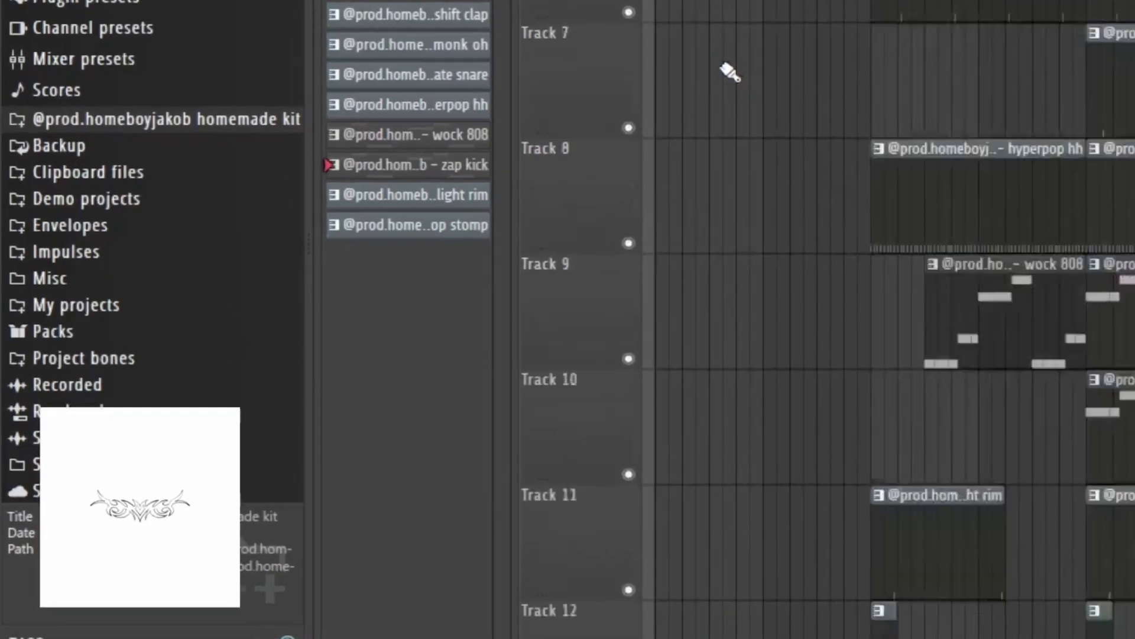
scroll(511, 234, up, 5)
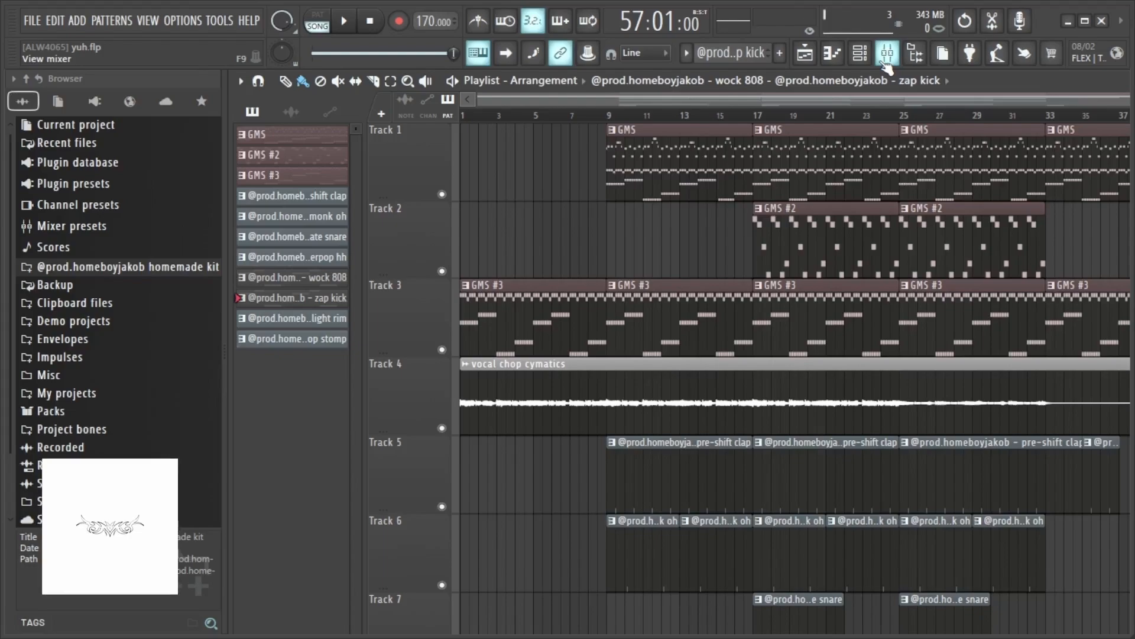
- Open the mixer and browse the insert channels around Inserts 10 to 15 before closing it
click(887, 55)
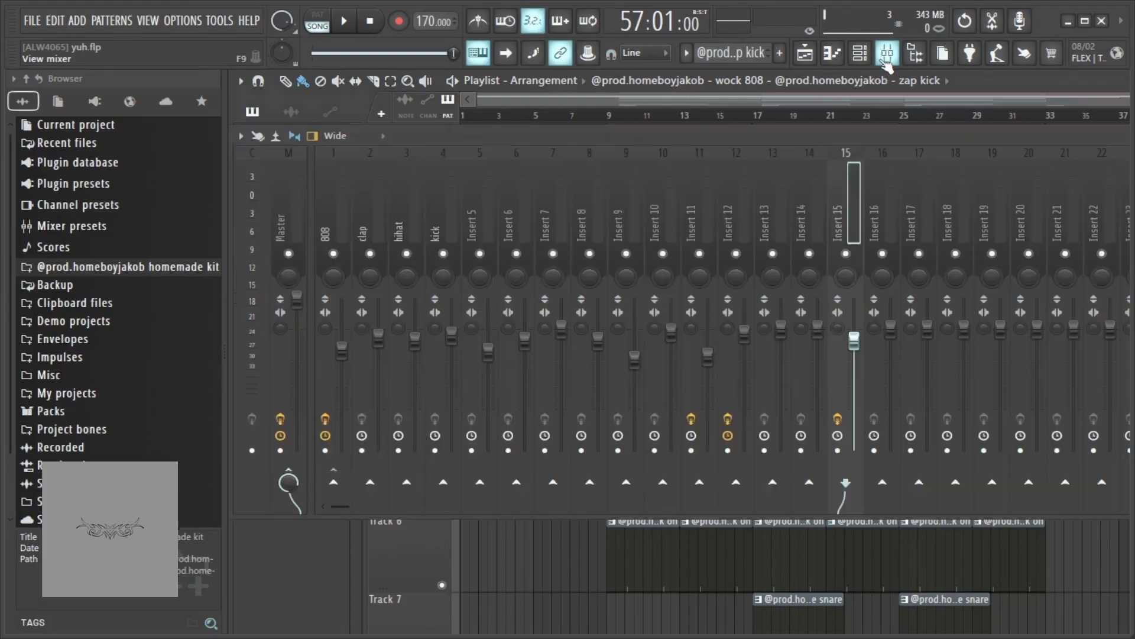
drag(910, 136, 548, 174)
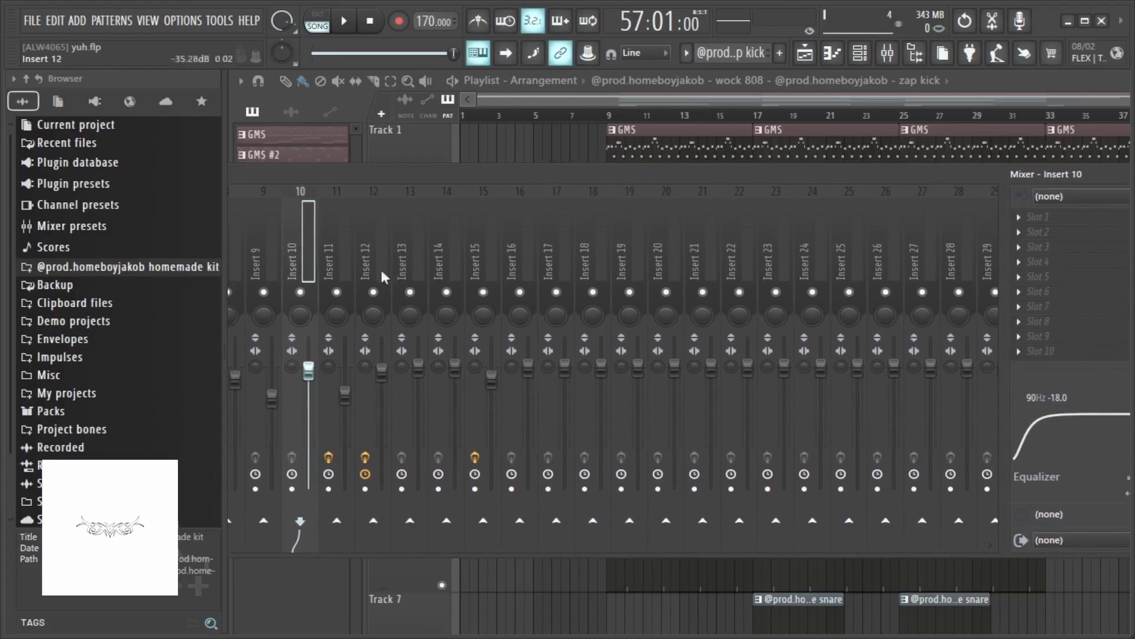
click(327, 251)
click(295, 264)
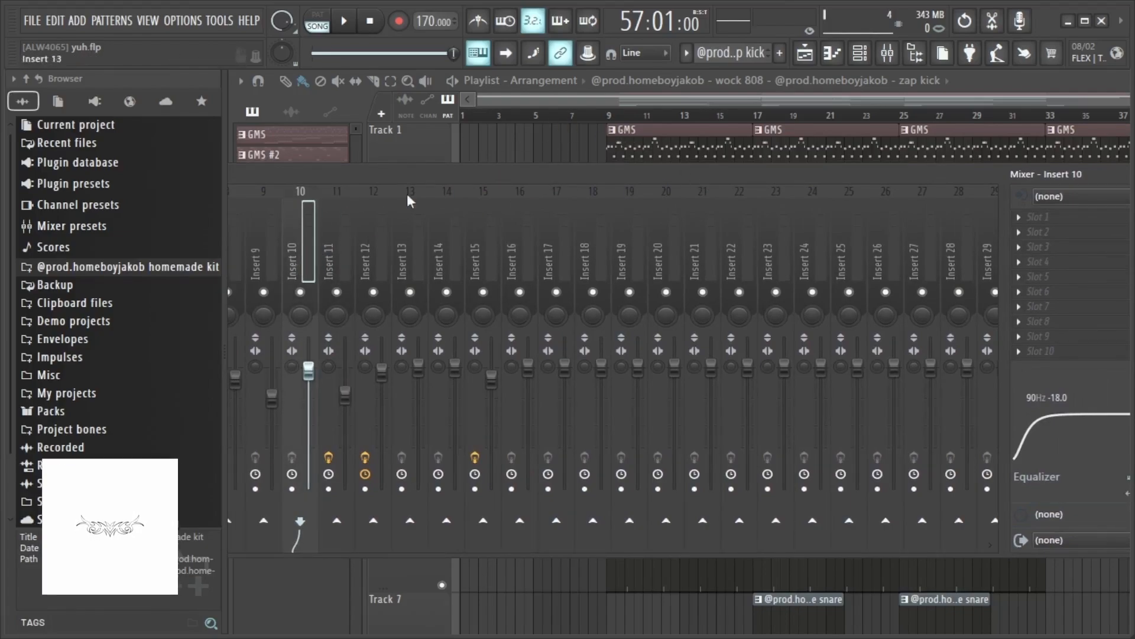
drag(414, 173, 405, 172)
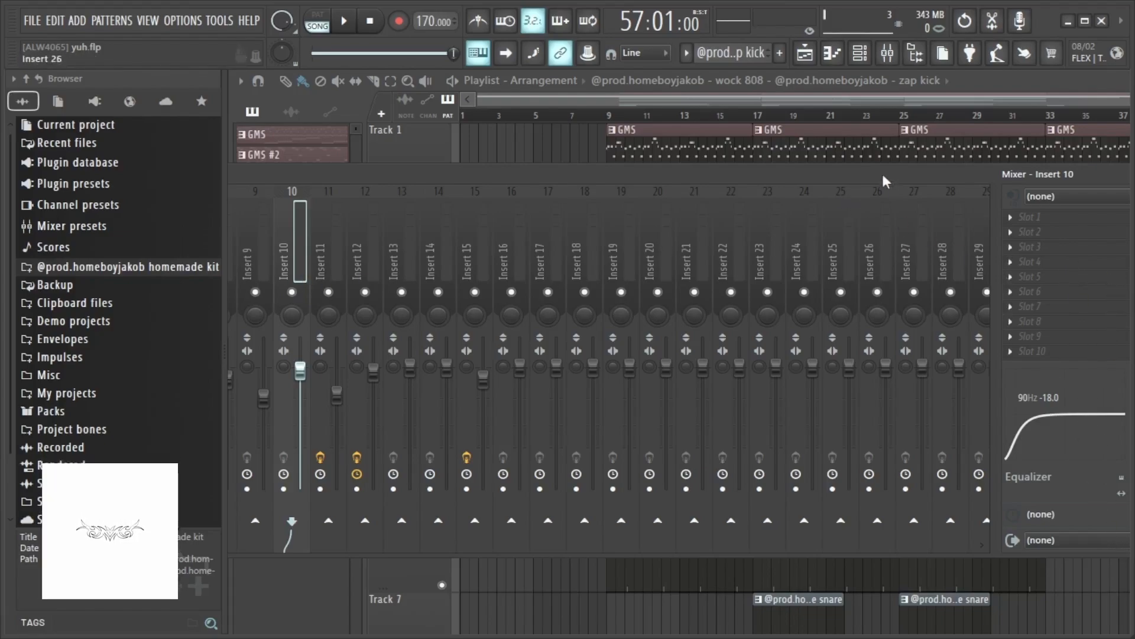
mouse_move(882, 171)
mouse_down()
mouse_move(824, 176)
mouse_move(867, 180)
mouse_up()
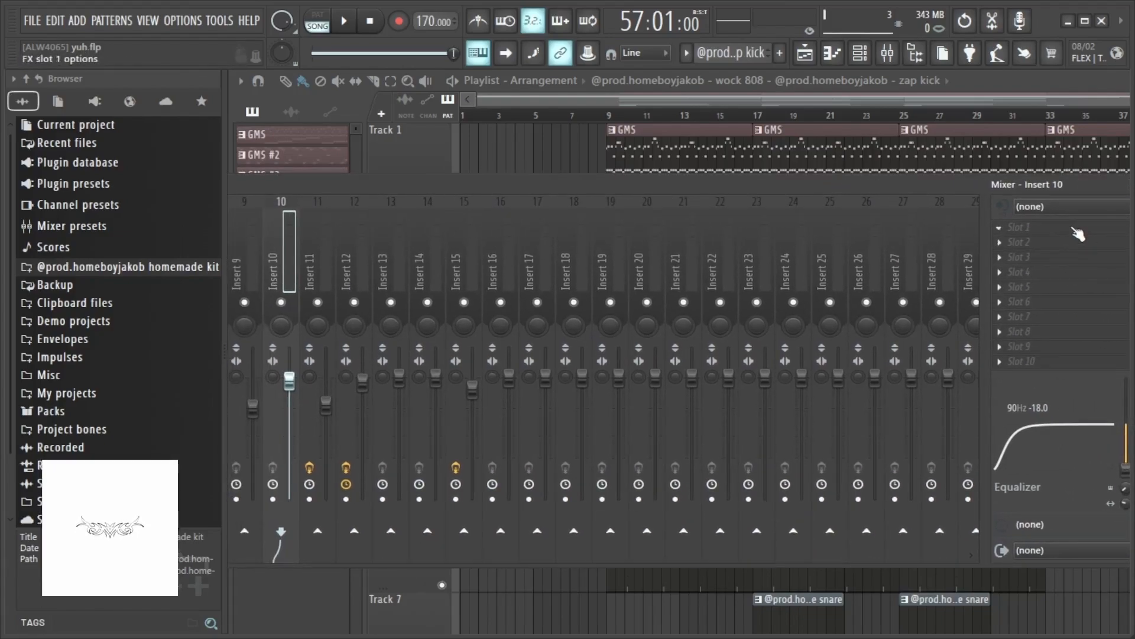
mouse_move(547, 185)
mouse_down()
mouse_move(523, 186)
mouse_move(540, 185)
mouse_up()
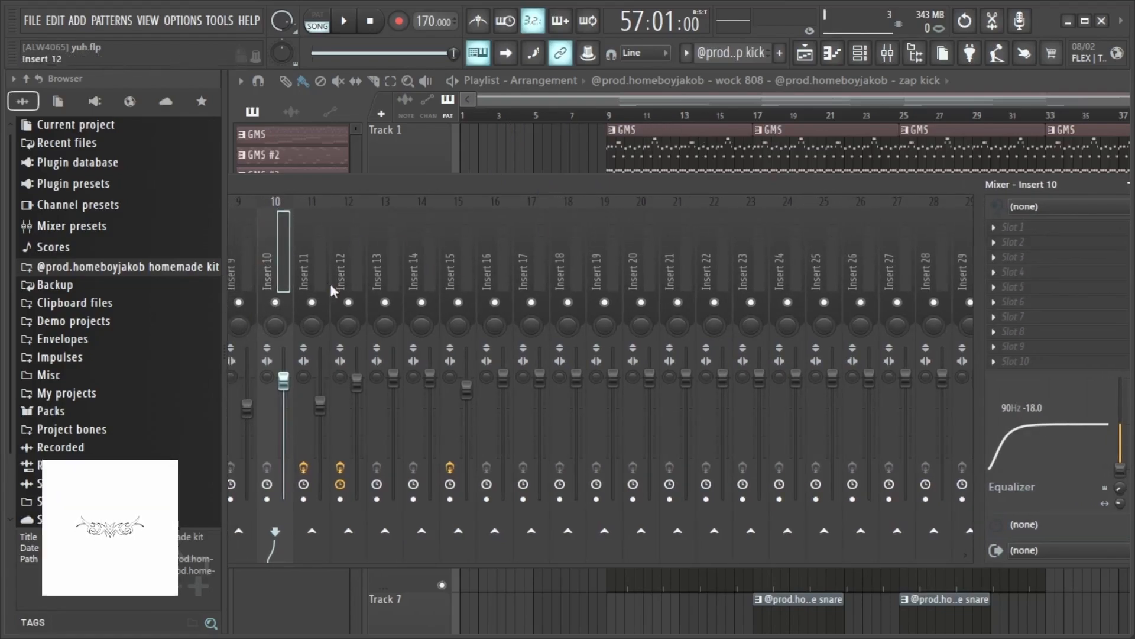
drag(559, 182, 354, 135)
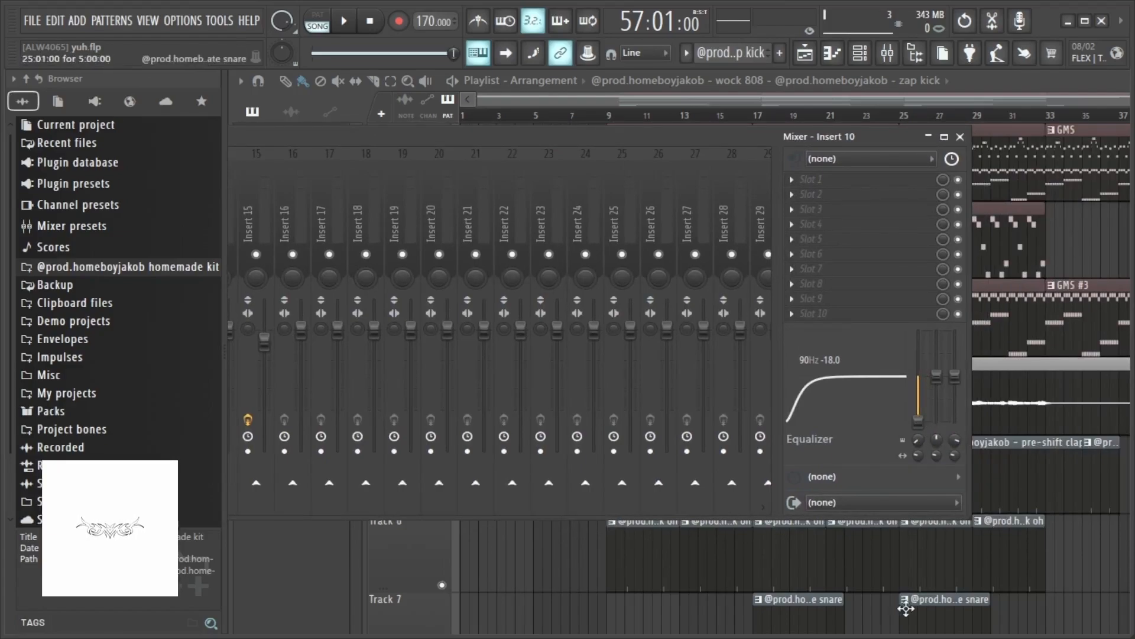
drag(582, 139, 464, 195)
key(F9)
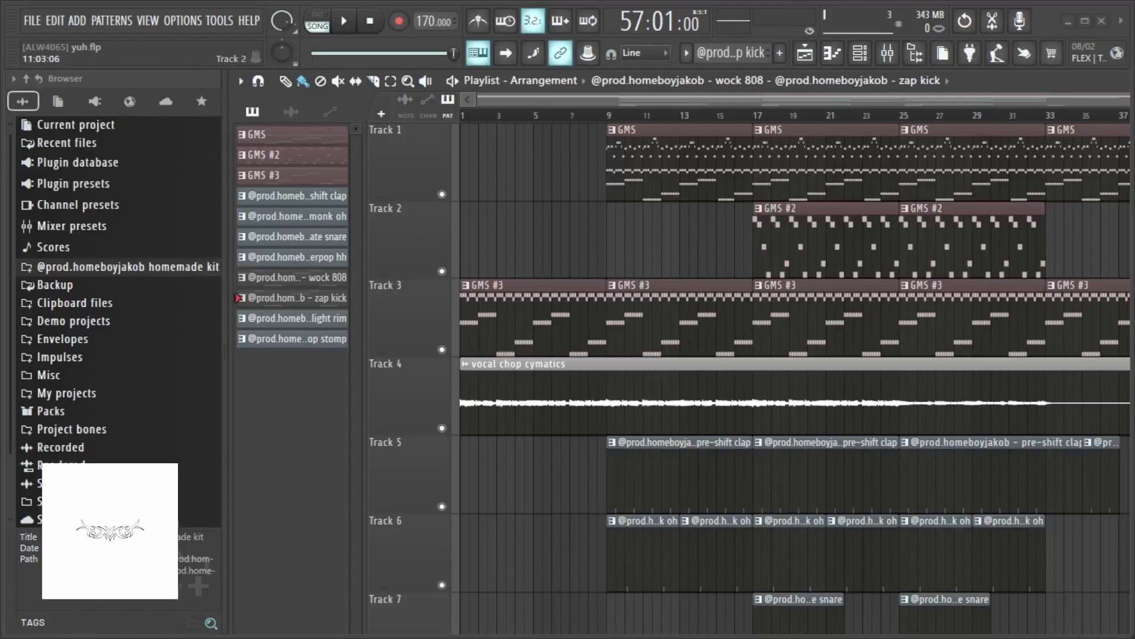
- Reopen the mixer and select Insert 11 to inspect its effect slots
click(871, 56)
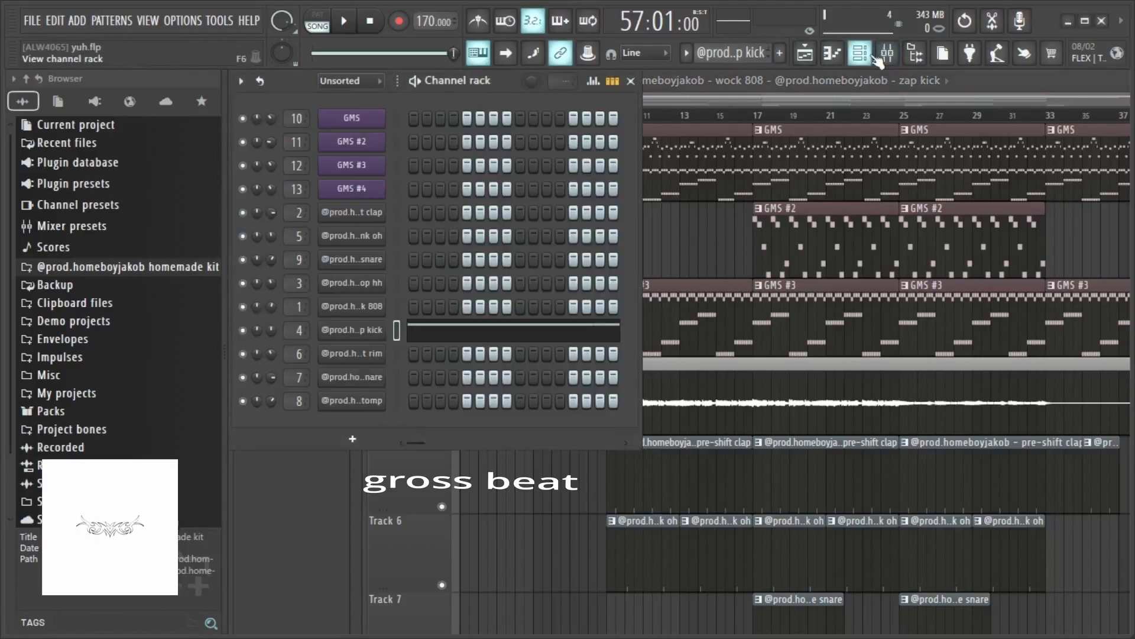
click(874, 56)
click(887, 53)
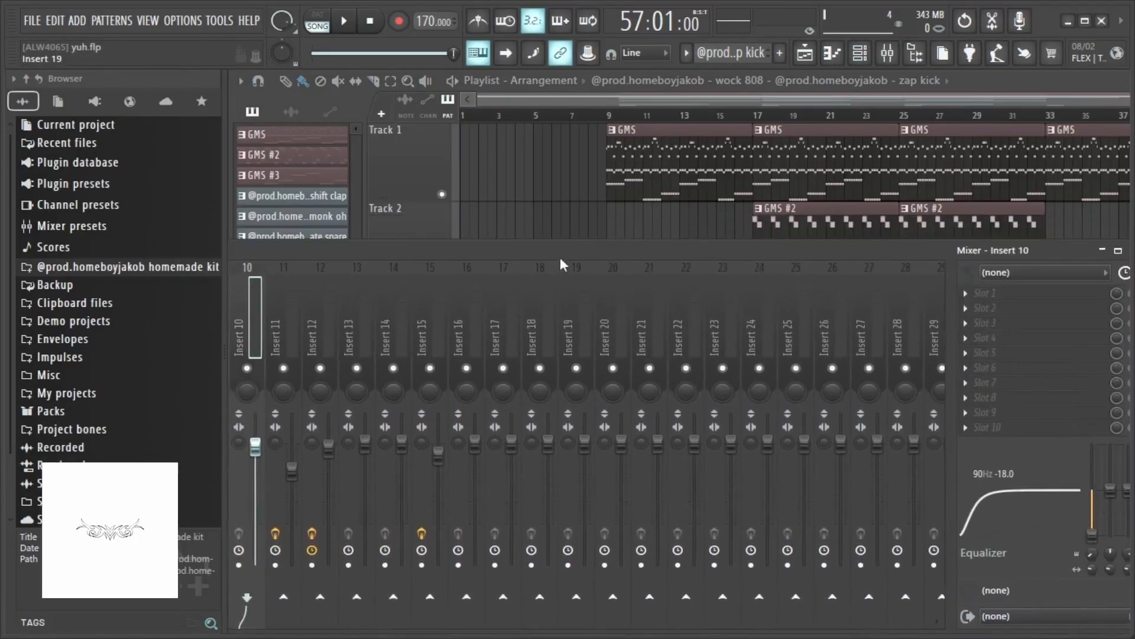
drag(561, 259, 524, 208)
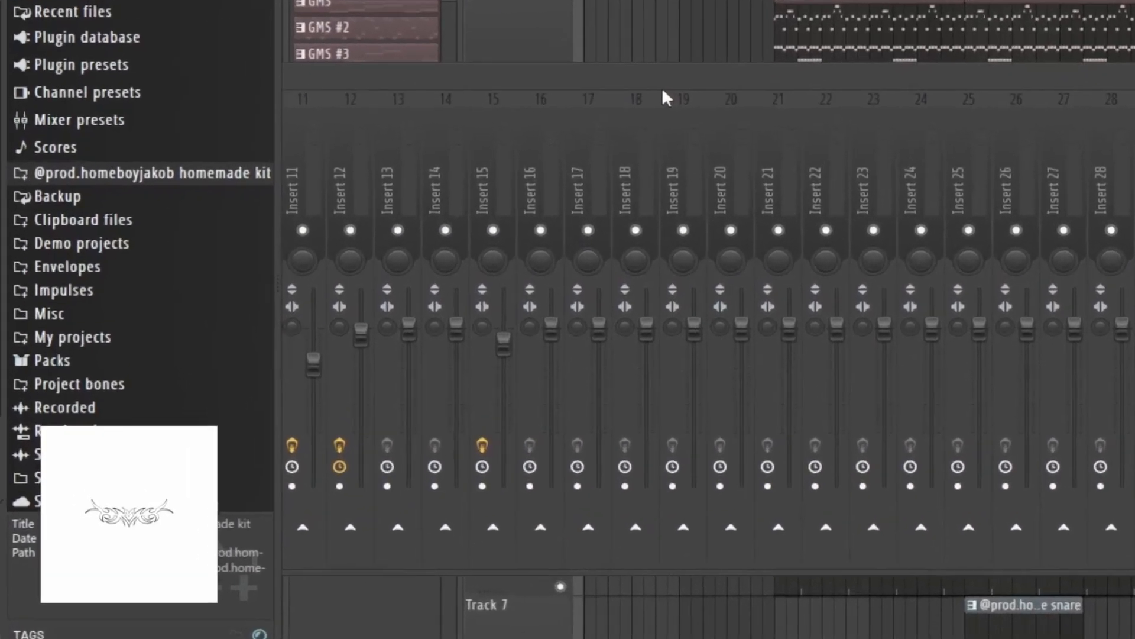
scroll(663, 91, up, 4)
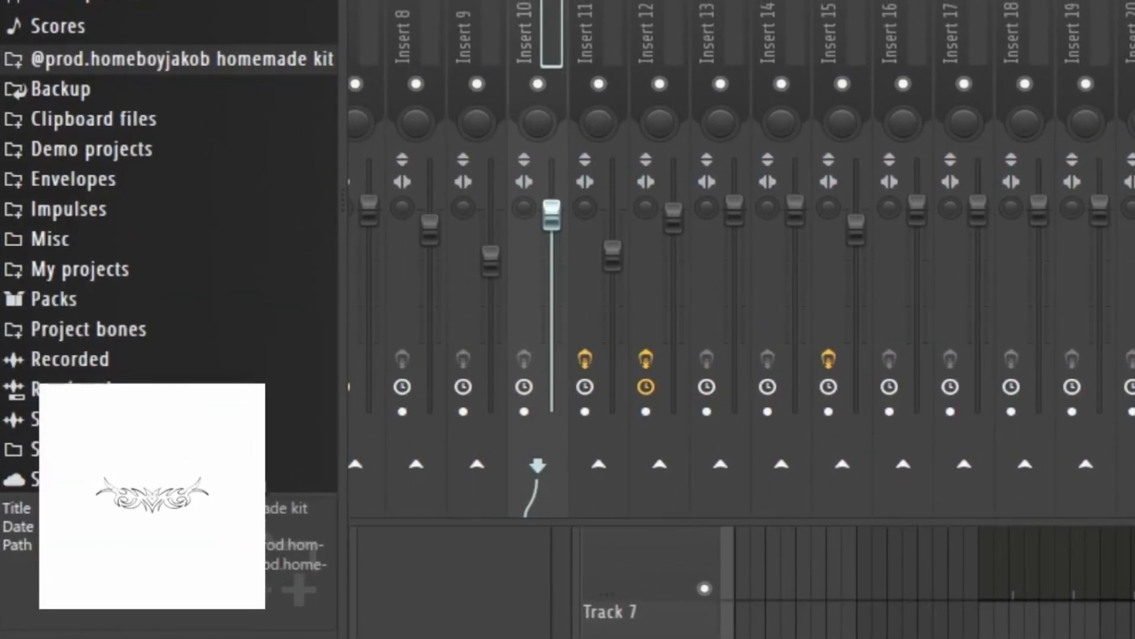
drag(617, 3, 532, 1)
click(516, 9)
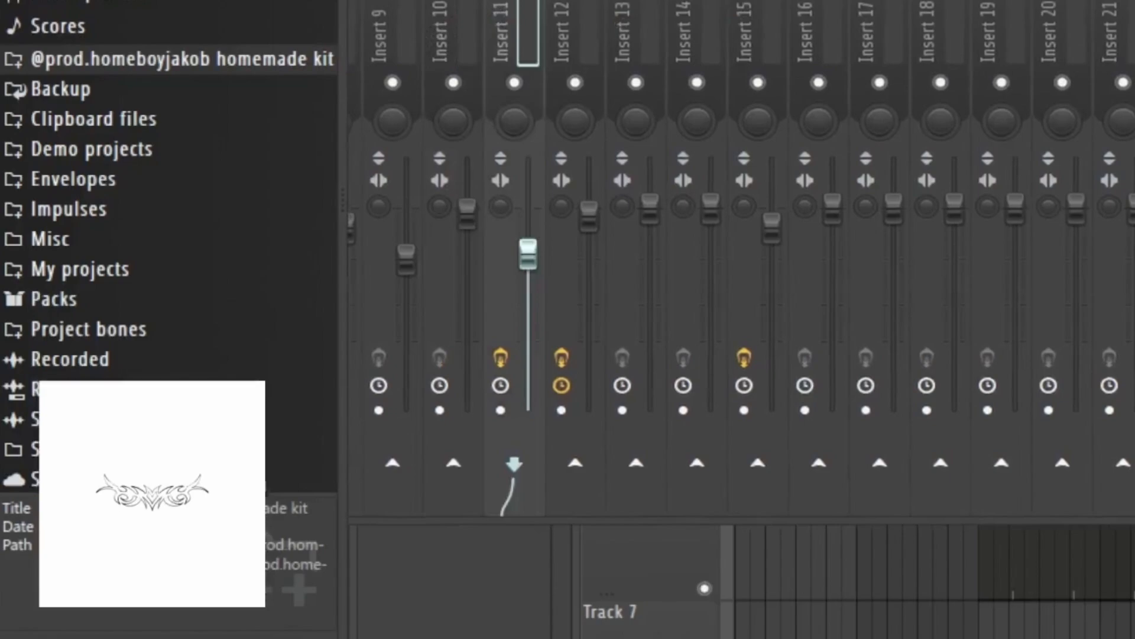
drag(919, 0, 1015, 172)
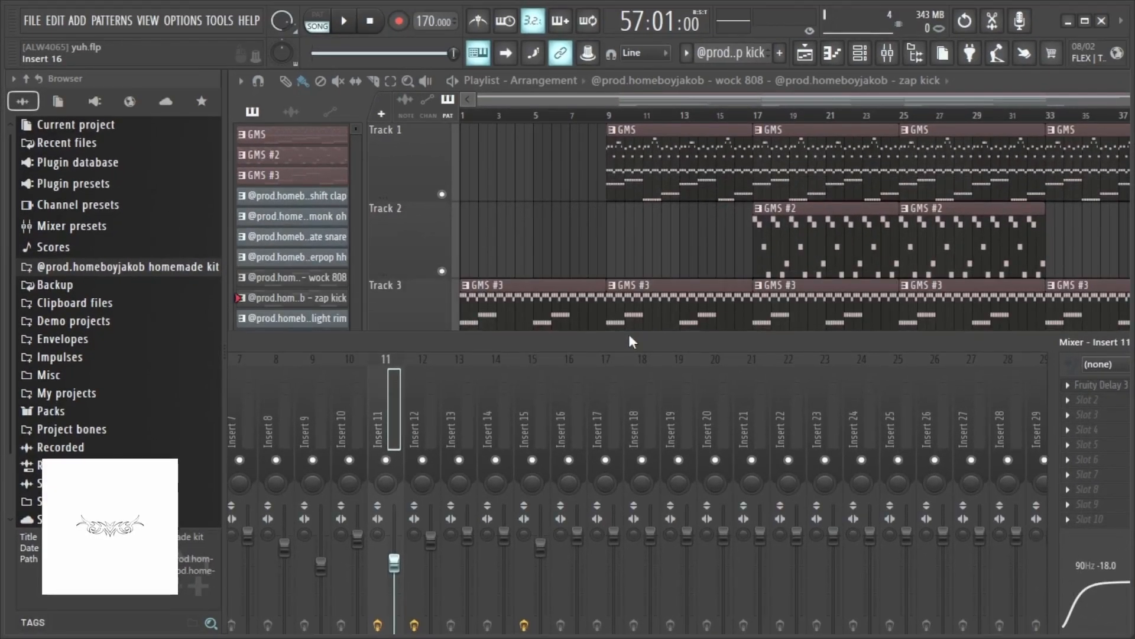
drag(629, 336, 602, 327)
key(F9)
click(860, 54)
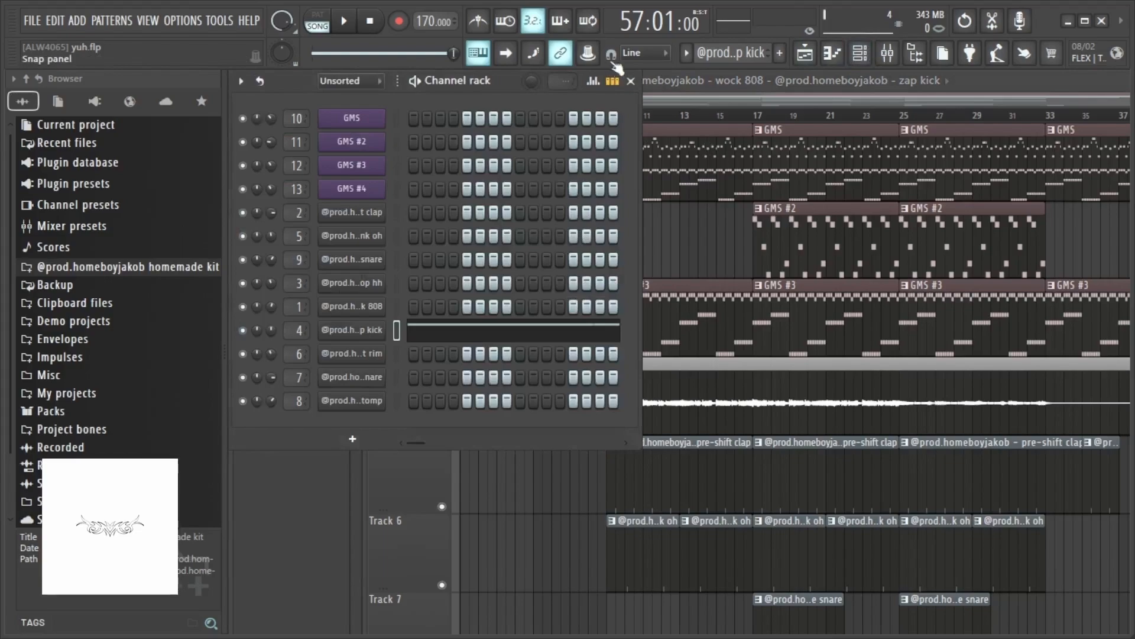
click(631, 80)
click(887, 53)
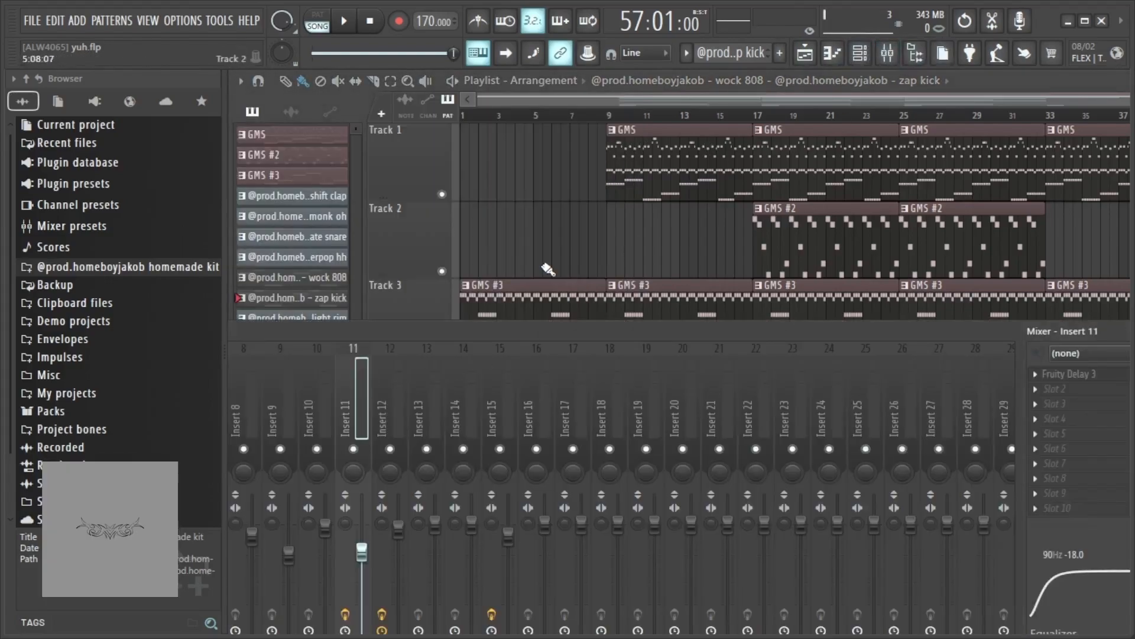
click(517, 290)
click(887, 53)
drag(598, 338, 517, 234)
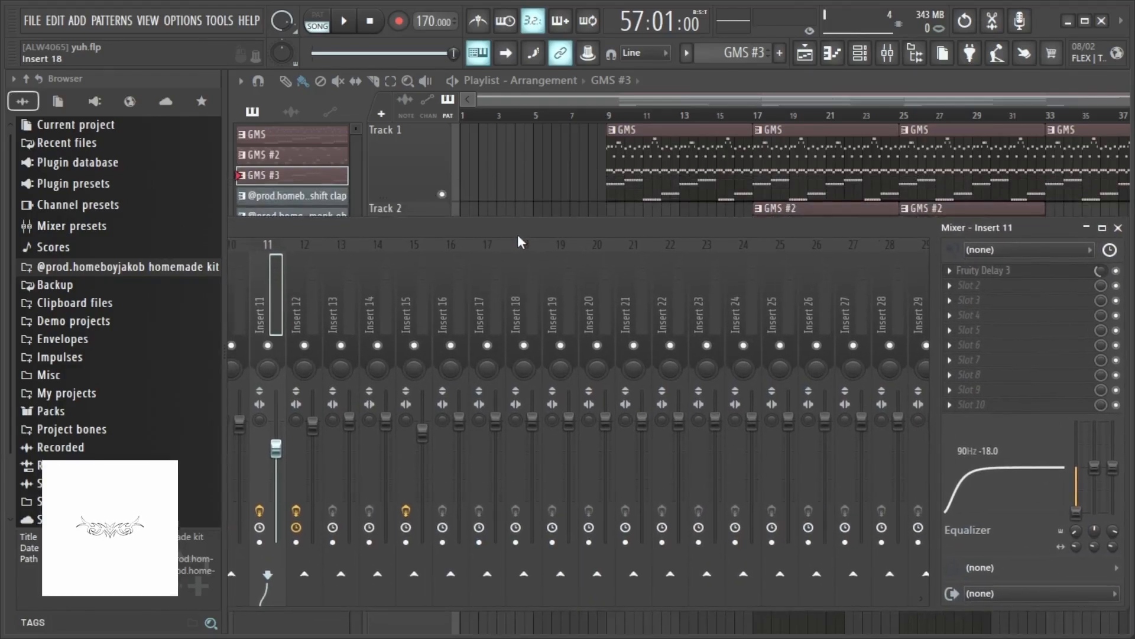
click(1118, 227)
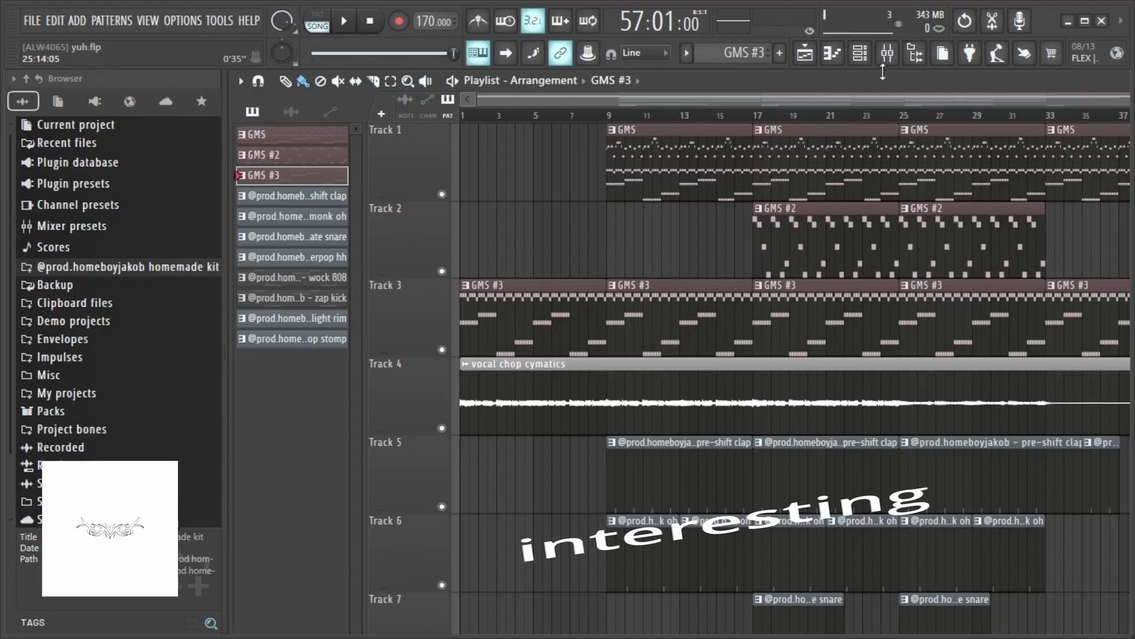
- Close and reopen the mixer, then reposition it so the Master and named drum channels are shown
click(860, 56)
click(860, 56)
click(888, 56)
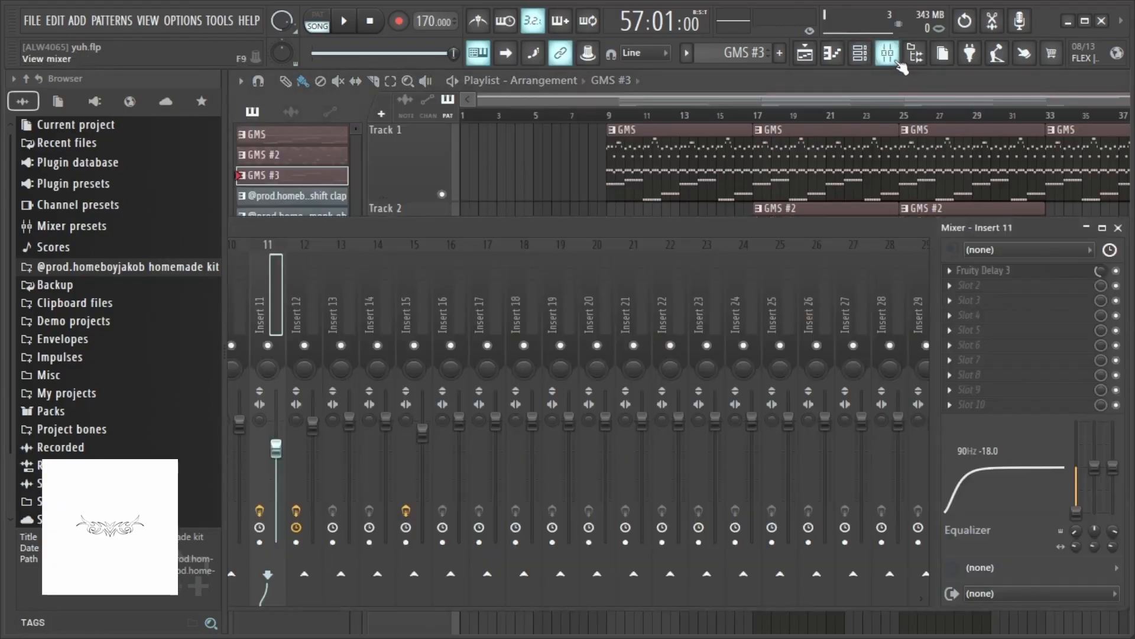
click(893, 59)
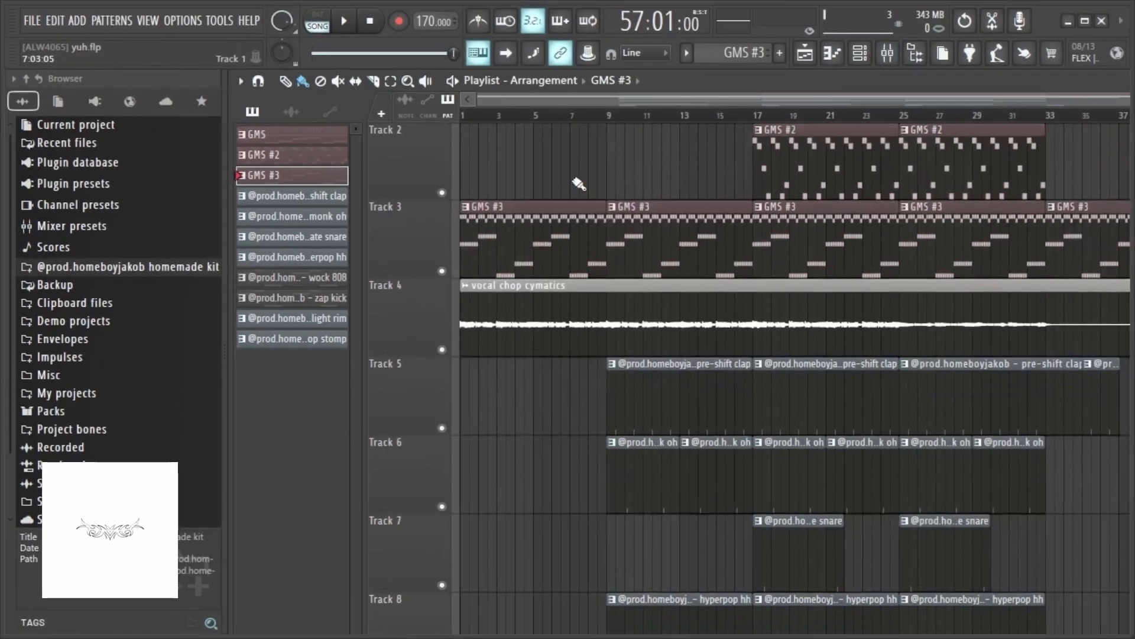
scroll(579, 185, up, 1)
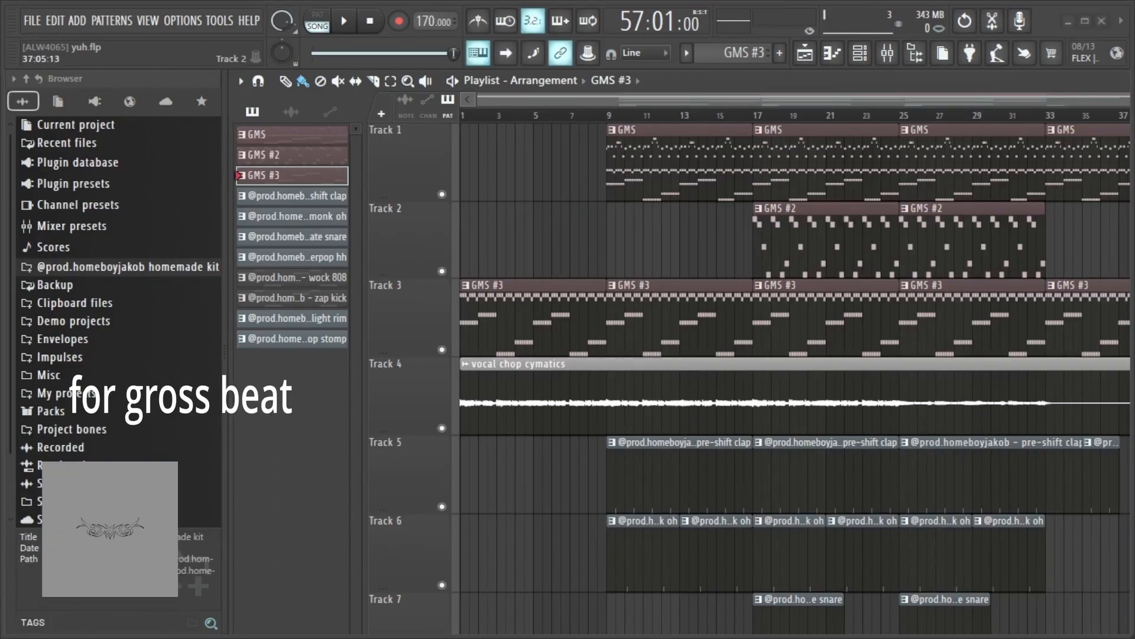
click(896, 60)
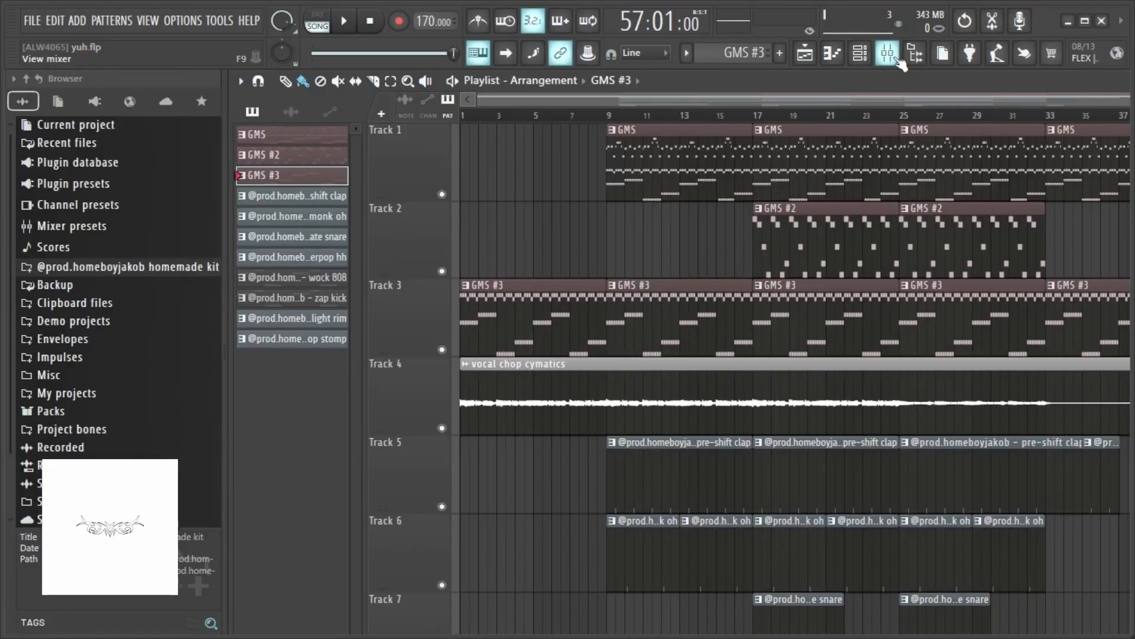
click(900, 62)
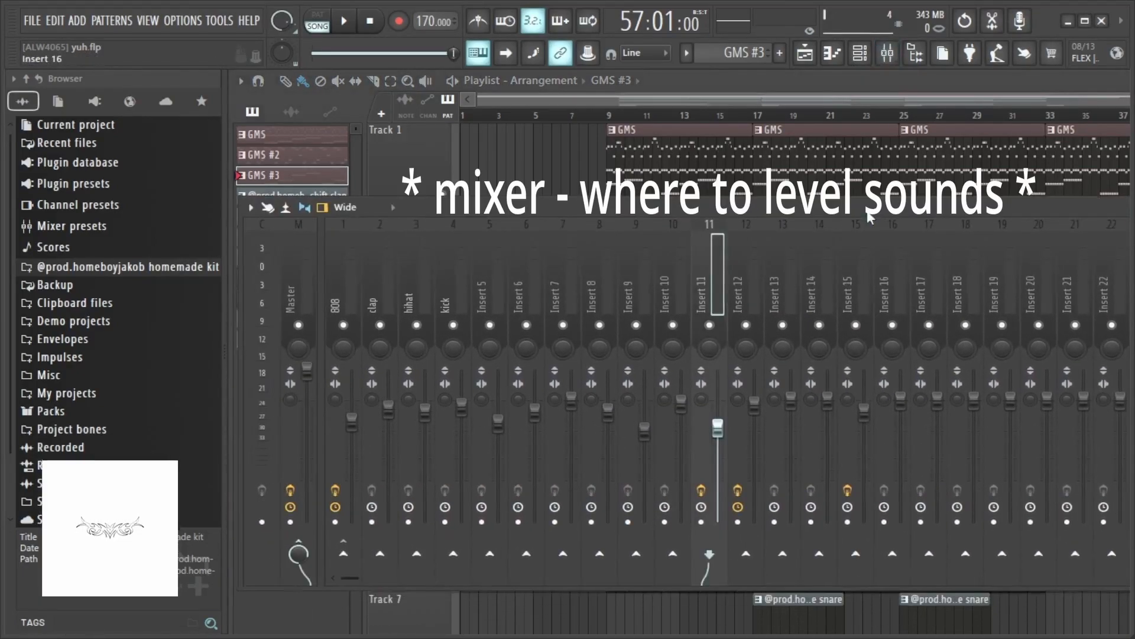
mouse_move(870, 218)
mouse_down()
mouse_move(831, 221)
mouse_move(826, 203)
mouse_move(854, 218)
mouse_up()
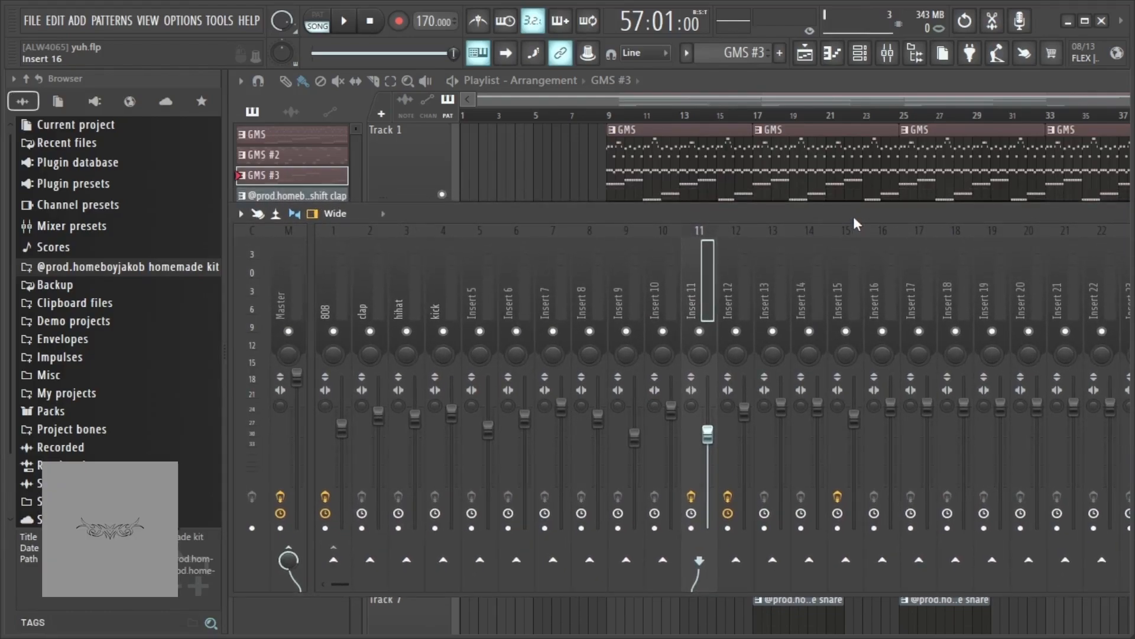
drag(855, 223, 890, 222)
- Select the 808, clap, hihat, kick and Insert 10 mixer channels in turn to compare their fader levels
click(378, 289)
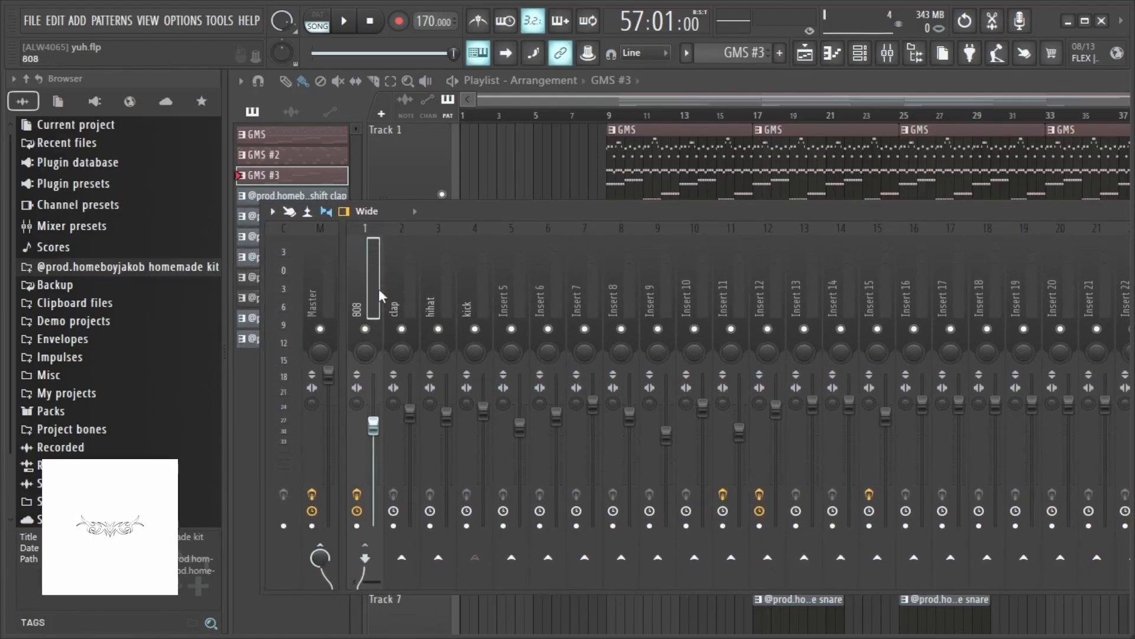
drag(818, 212, 804, 208)
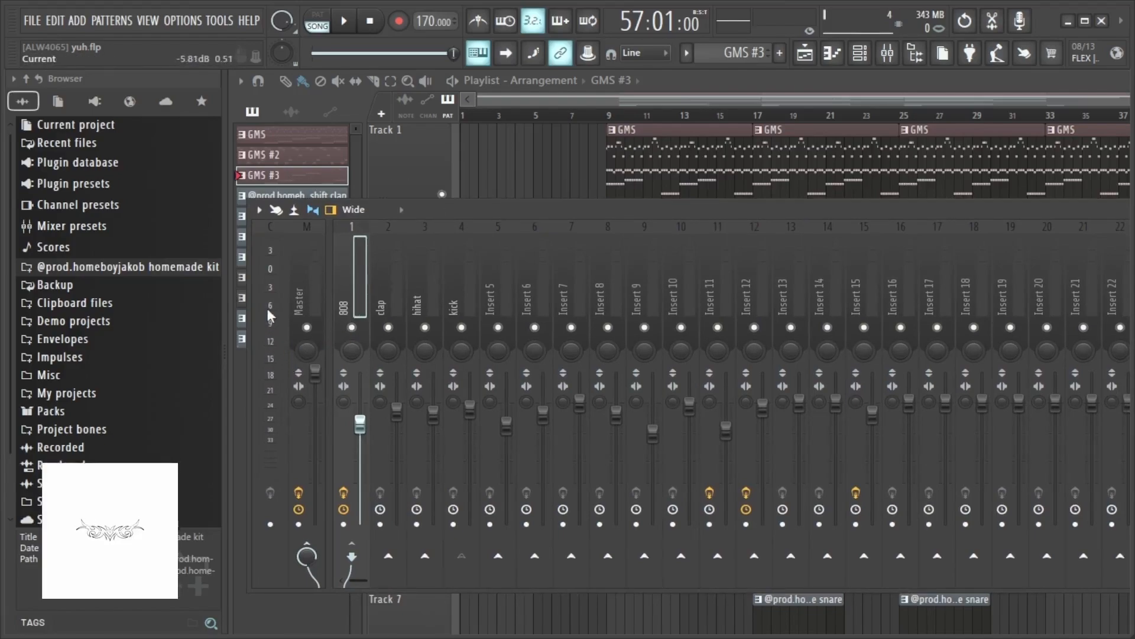
click(383, 284)
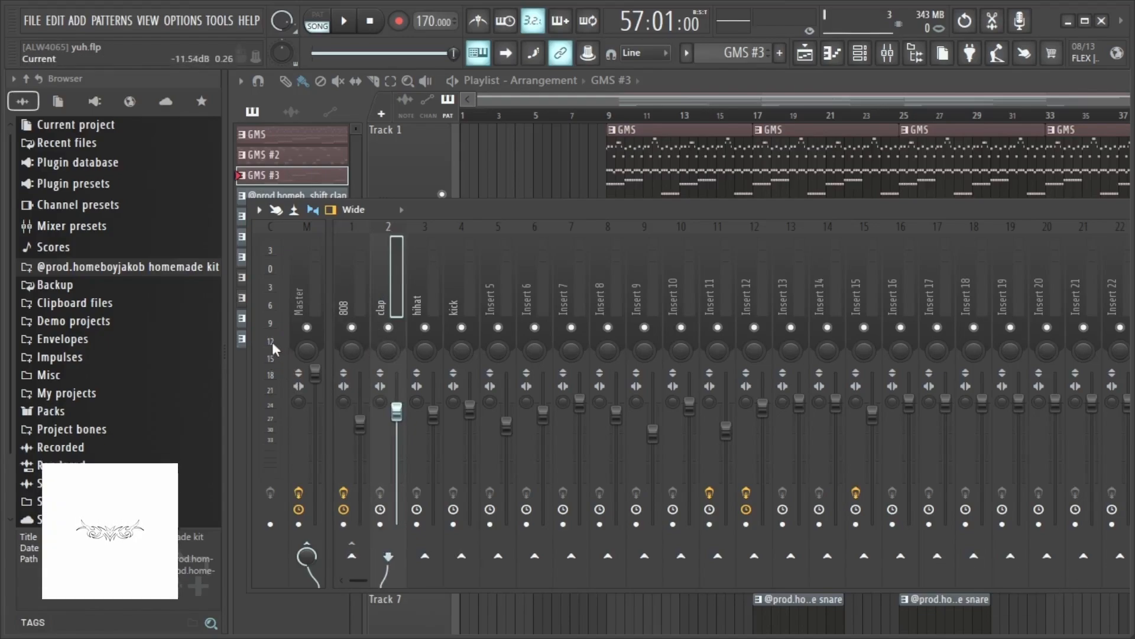
key(Right)
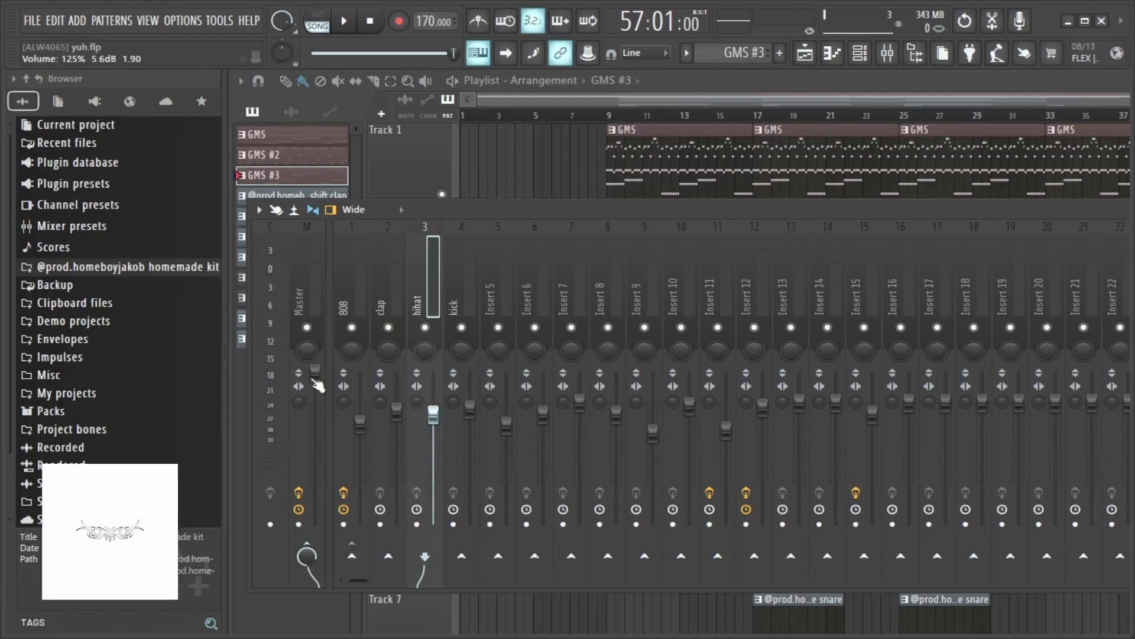
key(Right)
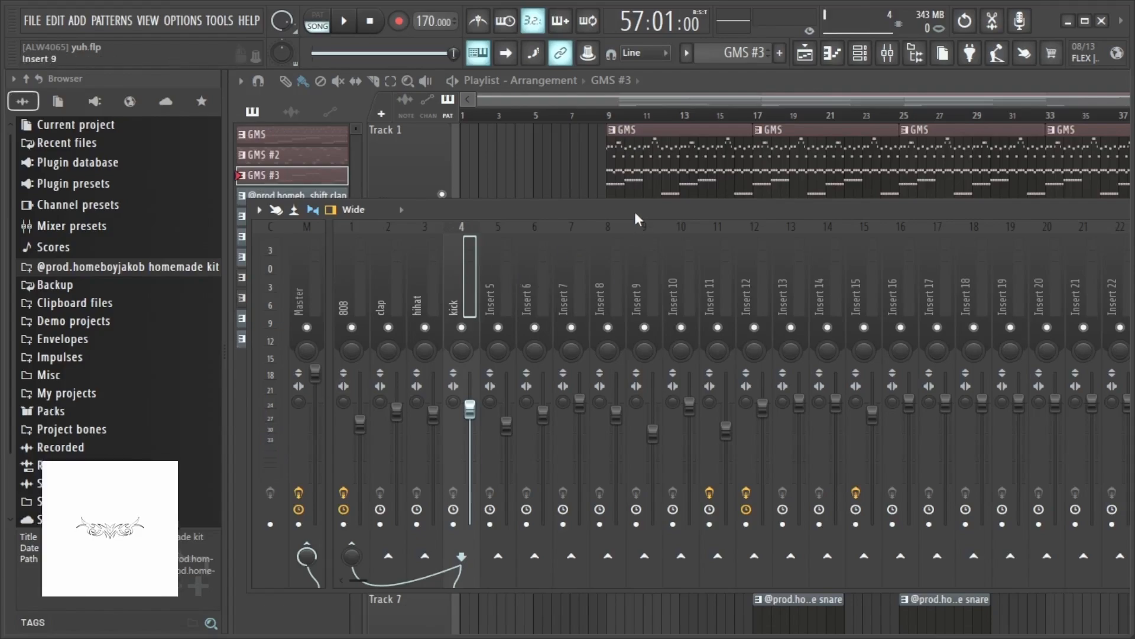
drag(633, 211, 642, 212)
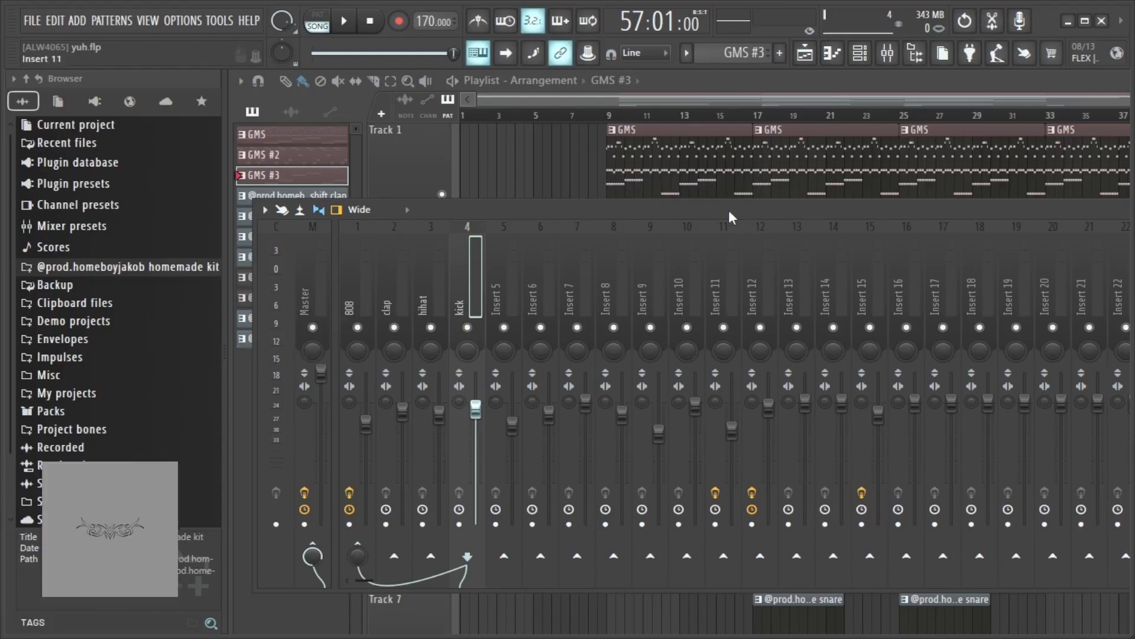
mouse_move(729, 211)
mouse_down()
mouse_move(517, 223)
mouse_move(761, 196)
mouse_move(730, 206)
mouse_up()
click(463, 286)
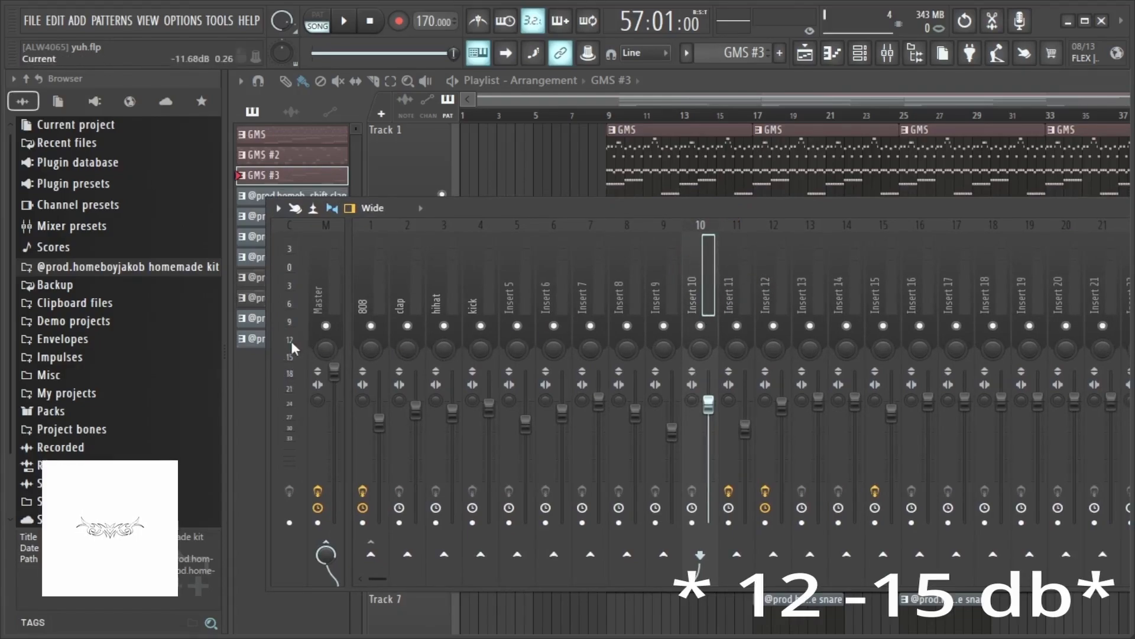
- Move the mixer window higher over the playlist, then close the mixer
mouse_move(828, 207)
mouse_down()
mouse_move(786, 210)
mouse_move(825, 211)
mouse_up()
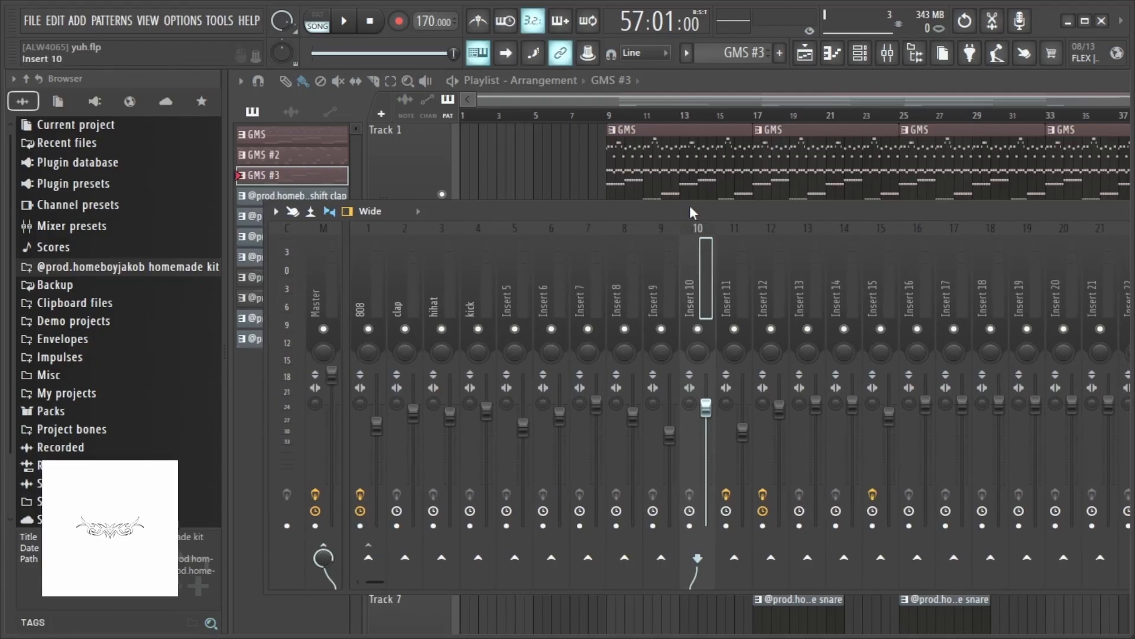
drag(690, 205, 686, 130)
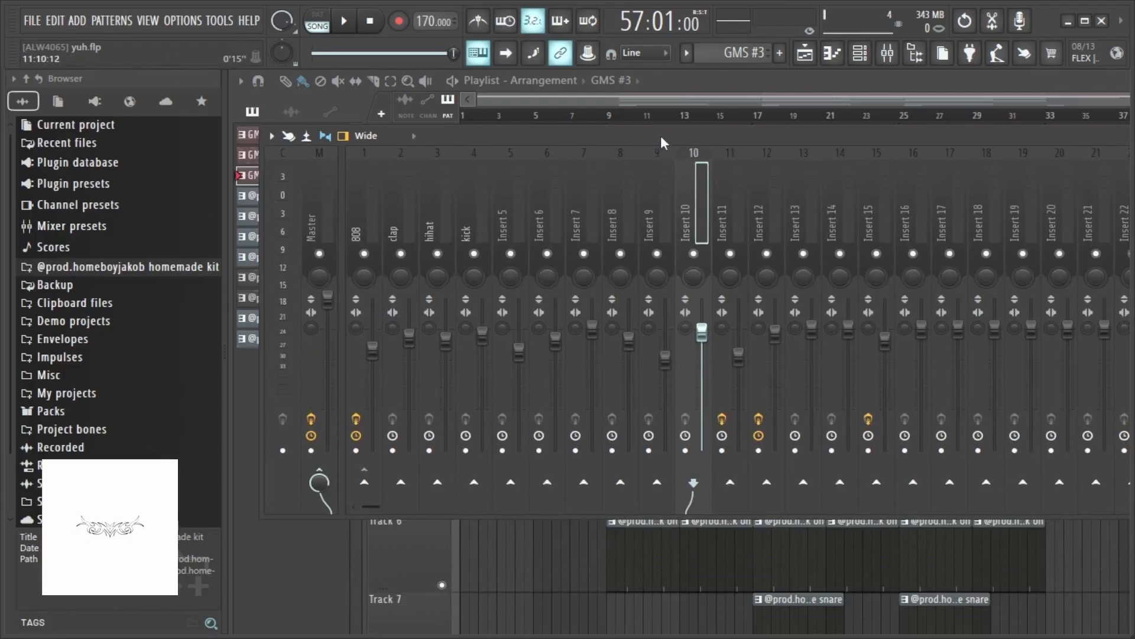
drag(662, 136, 637, 89)
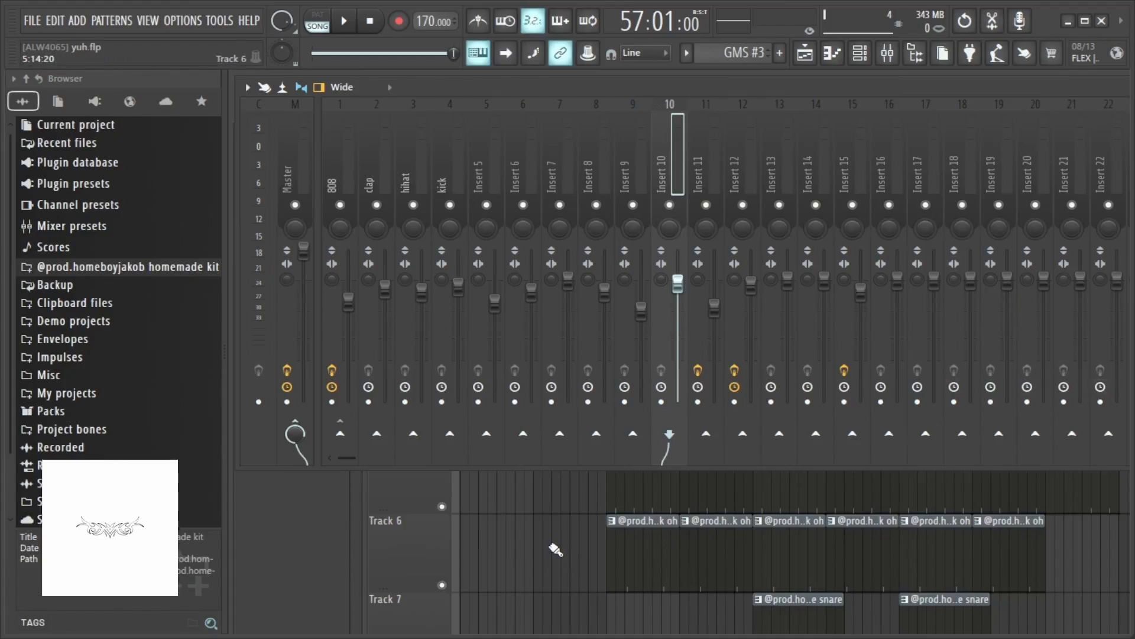
key(F9)
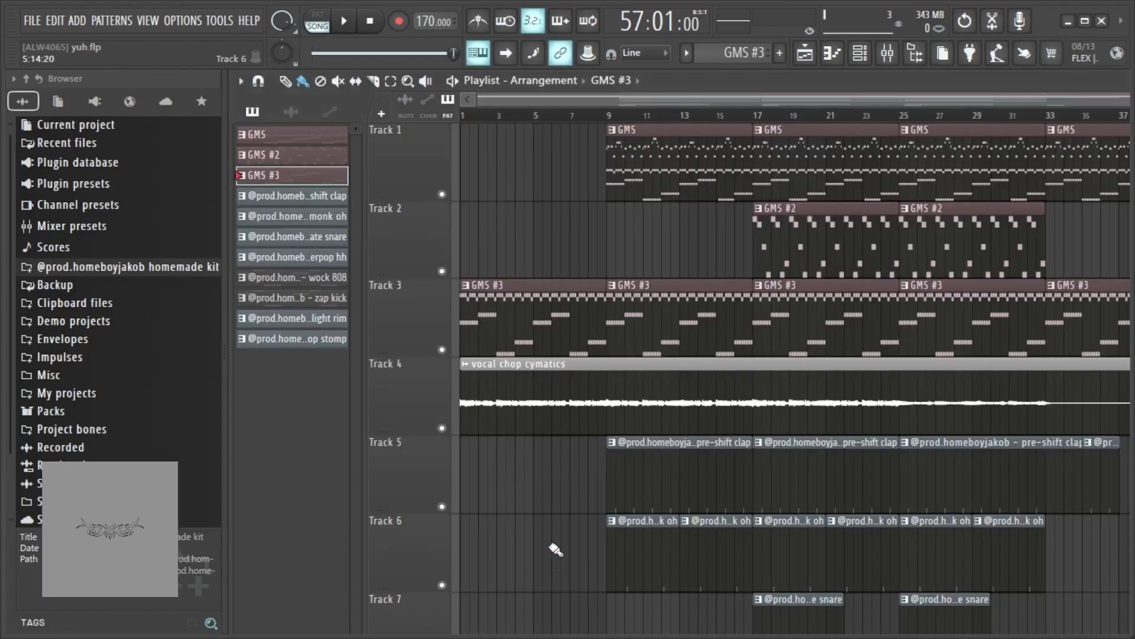